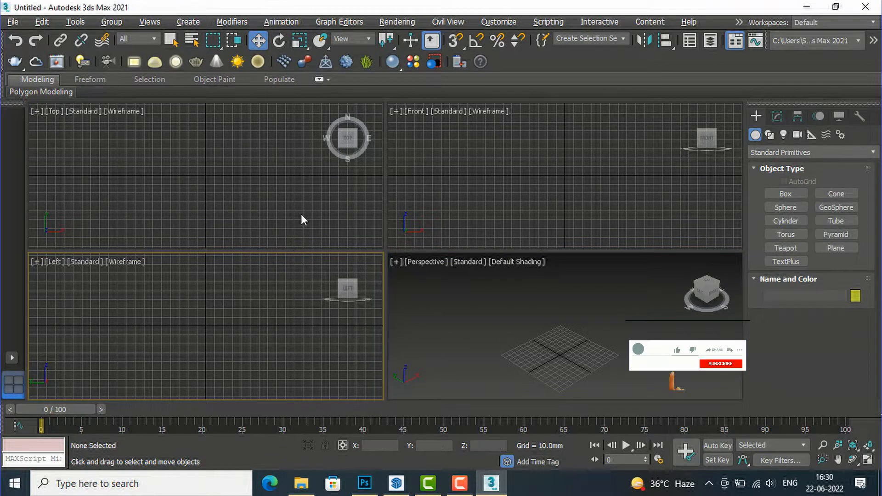
# Step: Activate the Perspective view and maximize it to fill the viewport area
pyautogui.click(302, 213)
pyautogui.click(522, 186)
pyautogui.click(489, 288)
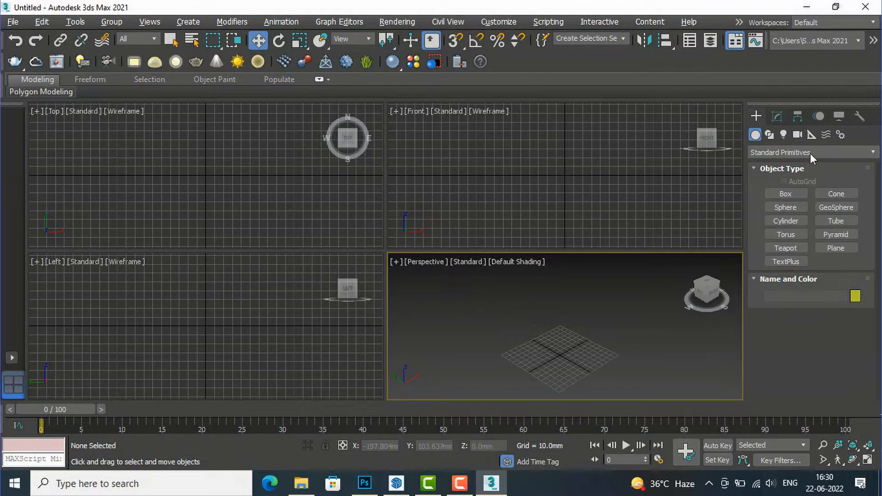
pyautogui.click(792, 152)
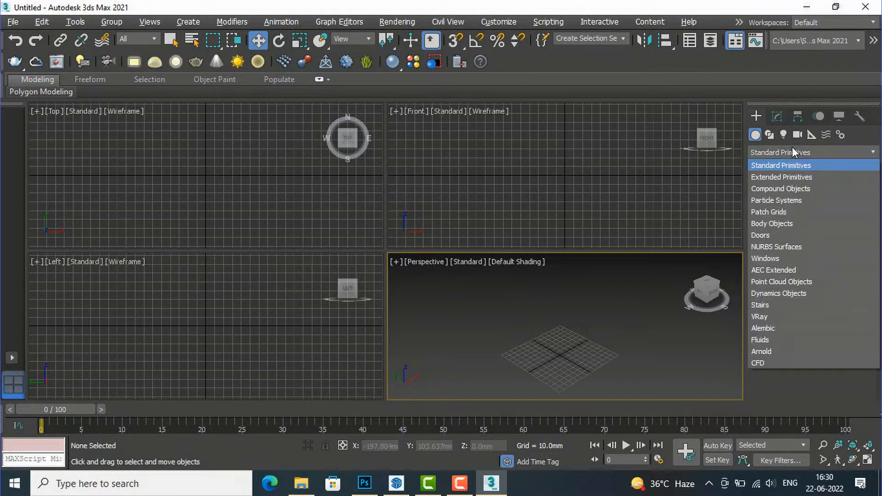
pyautogui.click(774, 308)
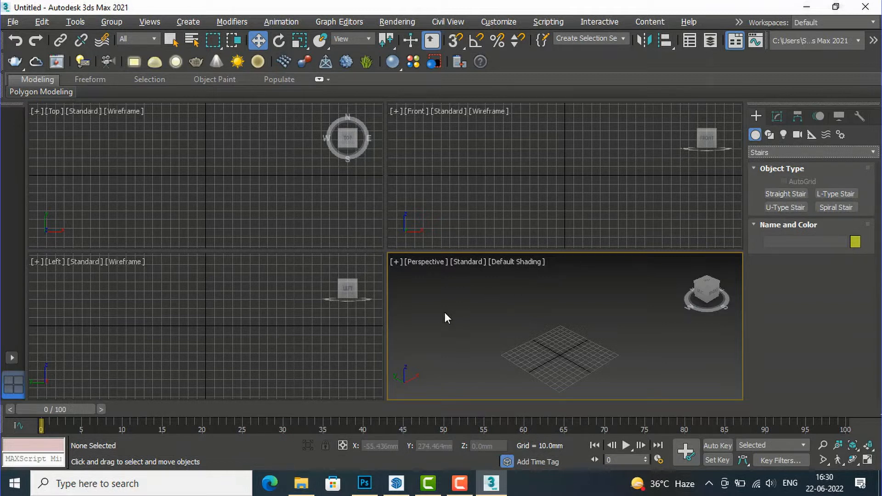
pyautogui.hotkey('alt', 'w')
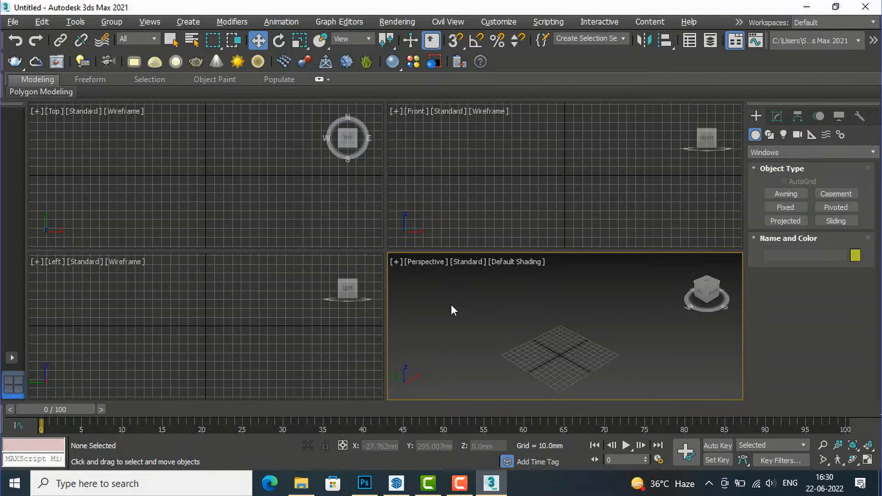
pyautogui.hotkey('alt', 'w')
pyautogui.scroll(2, 461, 335)
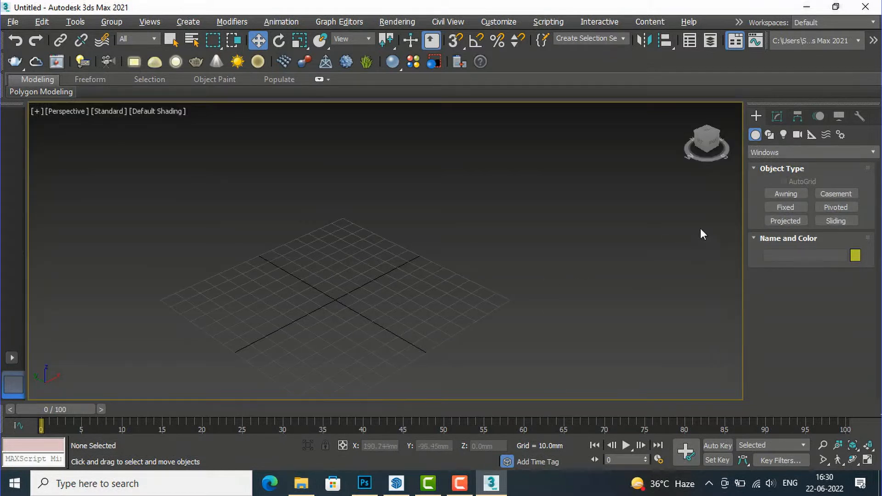
# Step: Create a straight stair on the grid in Perspective, about 206 mm long, 126 mm wide and 85 mm high
pyautogui.click(799, 151)
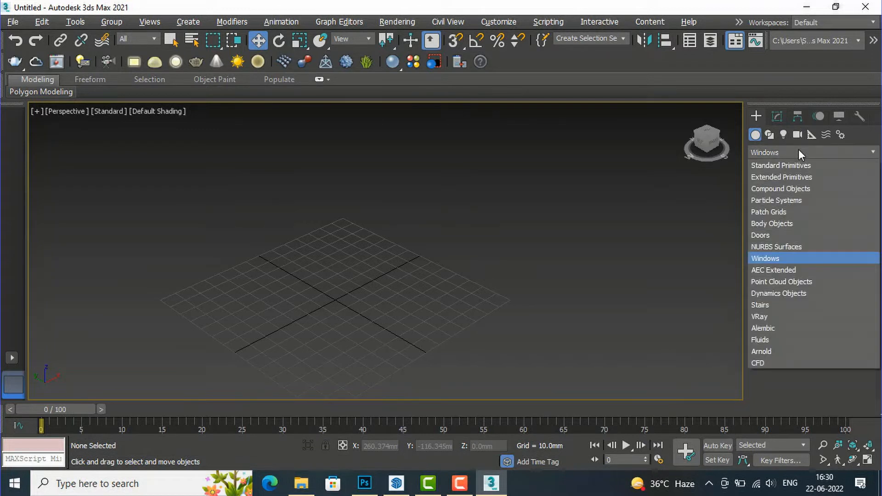
pyautogui.click(773, 304)
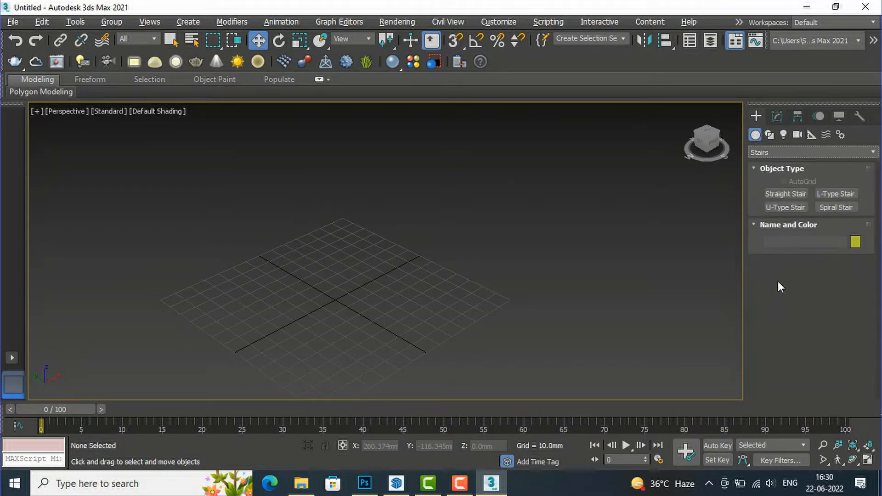
pyautogui.click(784, 194)
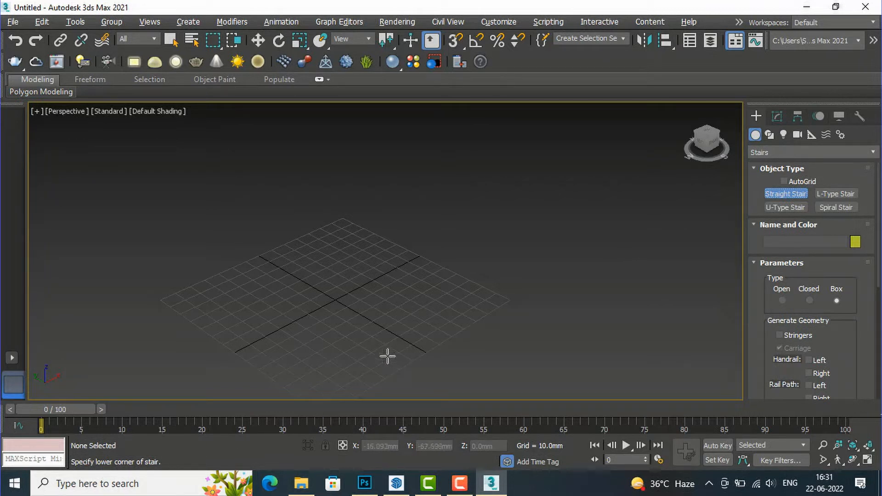
pyautogui.moveTo(388, 356); pyautogui.dragTo(145, 232)
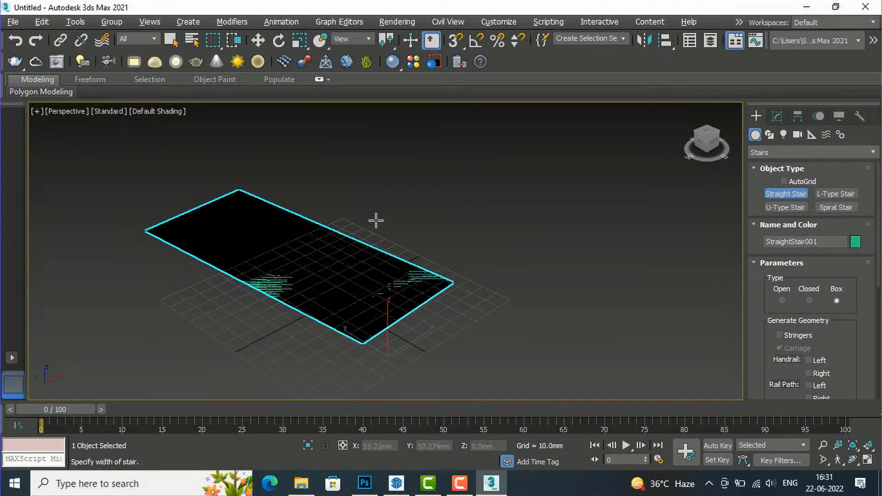
pyautogui.click(393, 210)
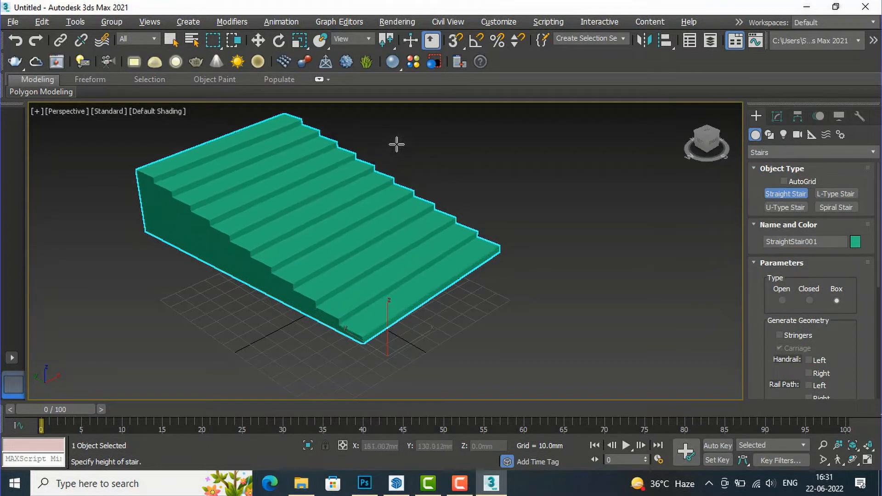
pyautogui.scroll(-4, 387, 181)
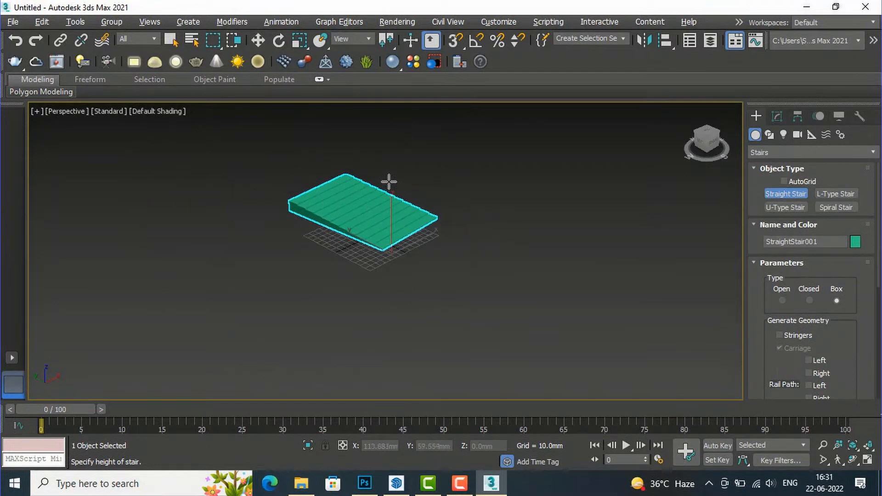
pyautogui.click(381, 158)
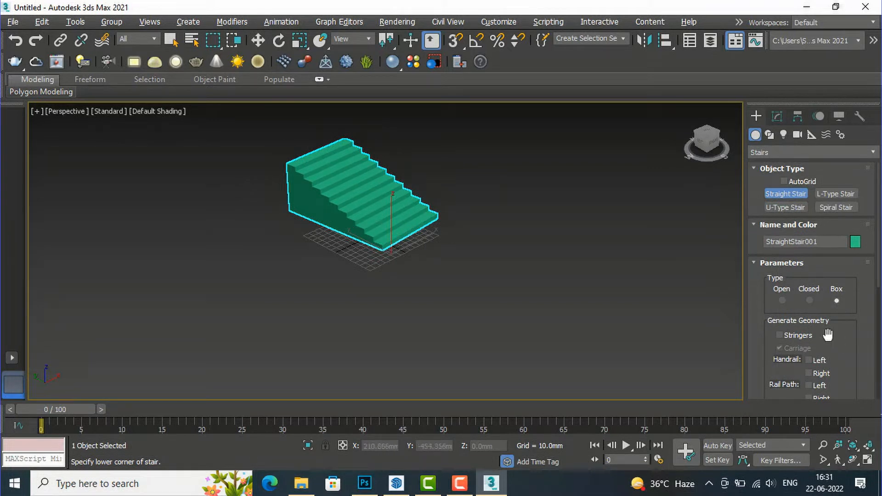
# Step: Try the Closed and Open types and the stringers on the straight stair, returning it to a plain Box stair
pyautogui.click(809, 301)
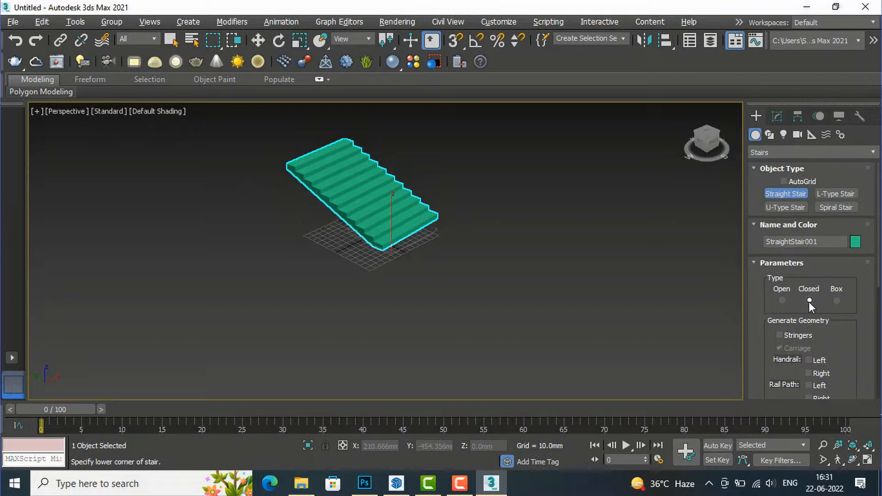
pyautogui.click(782, 300)
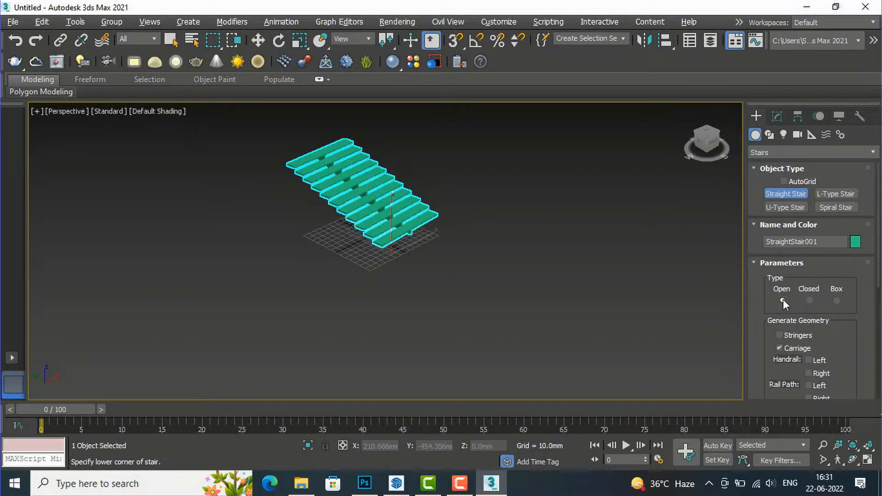
pyautogui.click(810, 301)
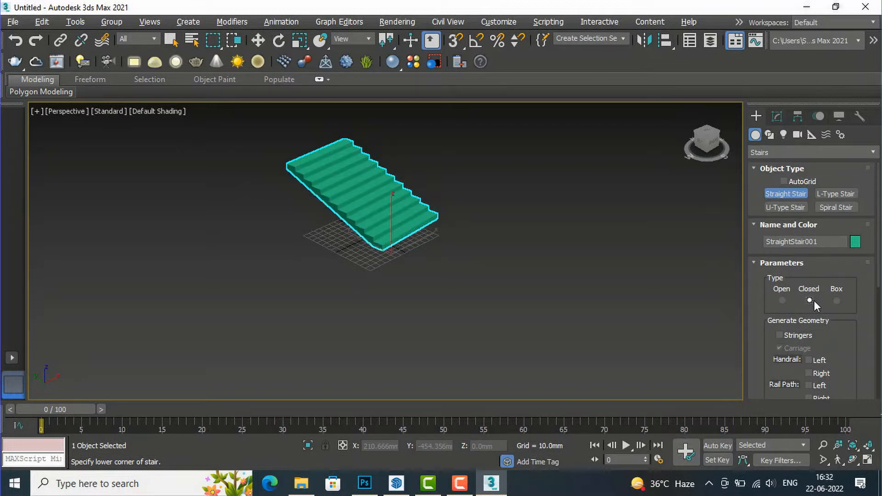
pyautogui.click(837, 301)
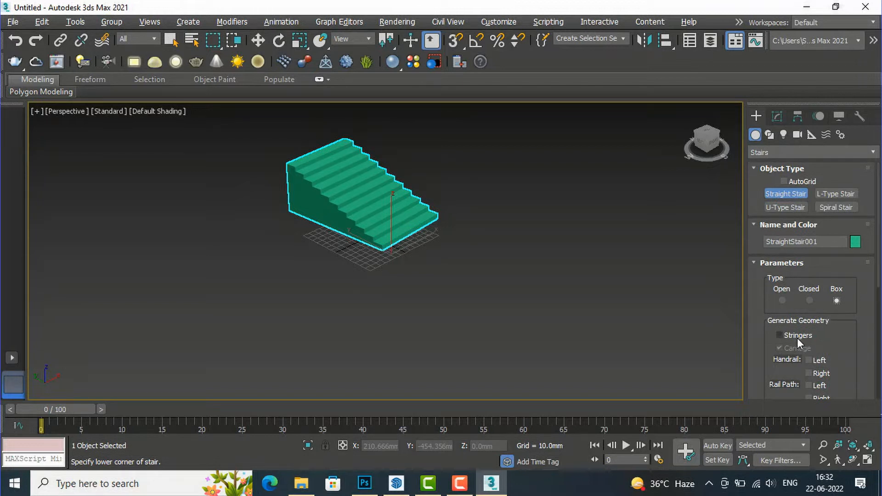
pyautogui.click(780, 336)
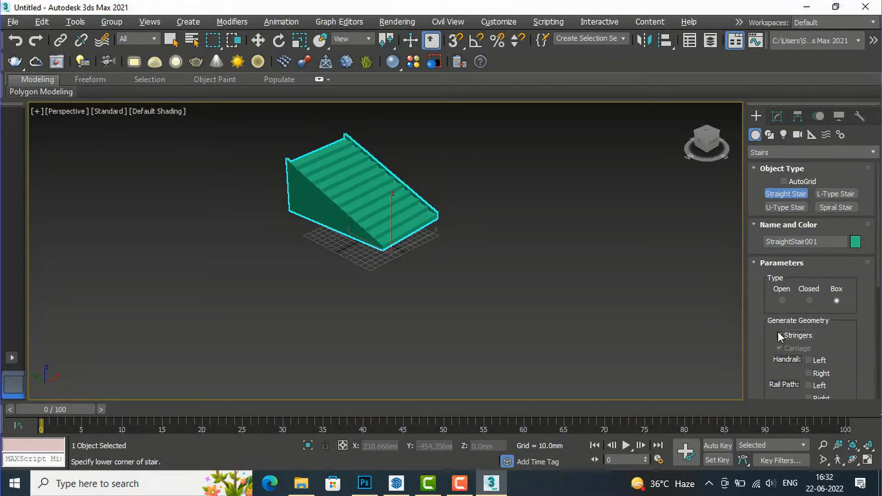
pyautogui.click(779, 336)
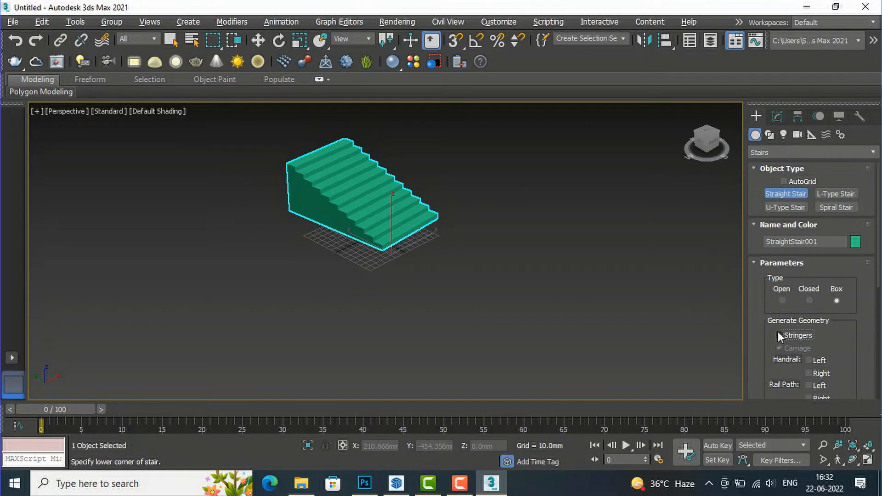
# Step: Try the left and right handrails on the stair and switch both off again
pyautogui.scroll(-2, 845, 379)
pyautogui.scroll(-1, 845, 379)
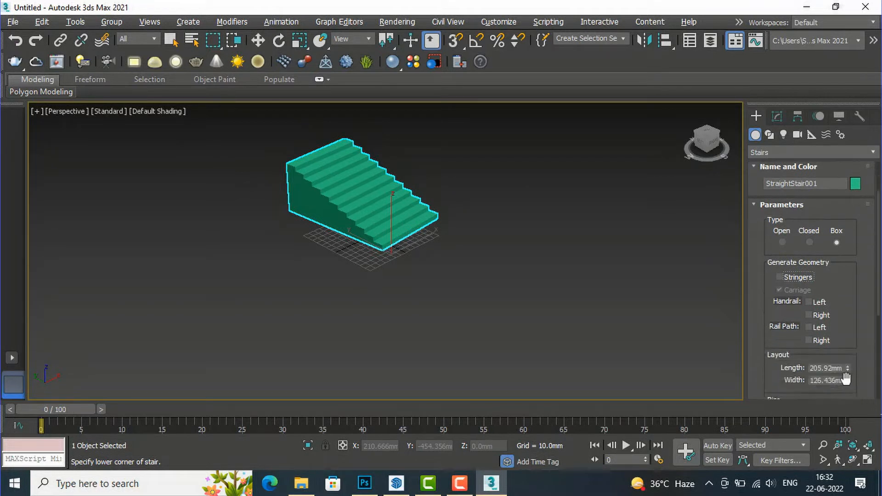
pyautogui.click(808, 301)
pyautogui.click(809, 303)
pyautogui.click(809, 315)
pyautogui.click(808, 314)
pyautogui.click(809, 314)
pyautogui.click(809, 301)
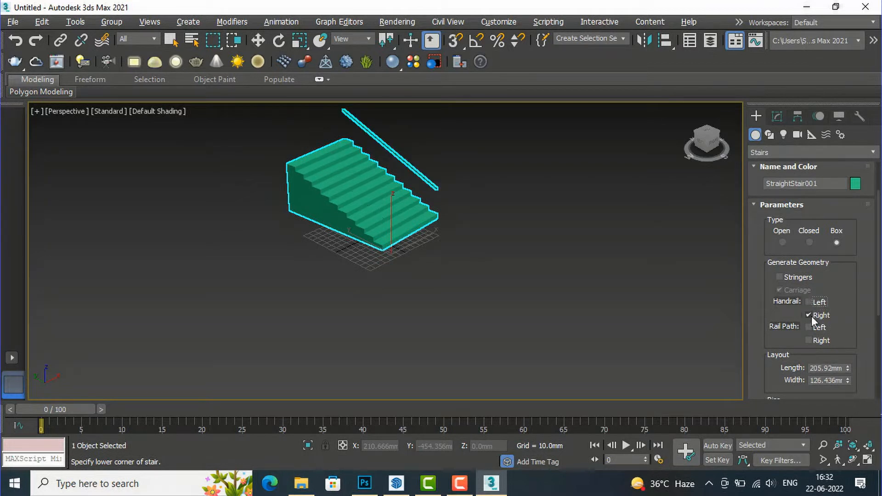
pyautogui.click(809, 315)
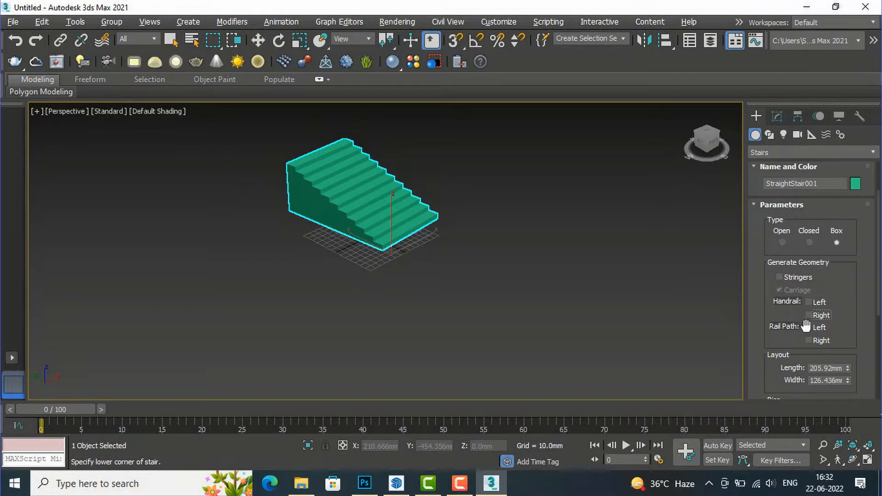
# Step: Generate the left and right rail paths and enlarge the stair's layout to 523.036 mm long and 247.815 mm wide
pyautogui.click(809, 328)
pyautogui.click(809, 340)
pyautogui.scroll(-2, 841, 319)
pyautogui.scroll(-1, 841, 321)
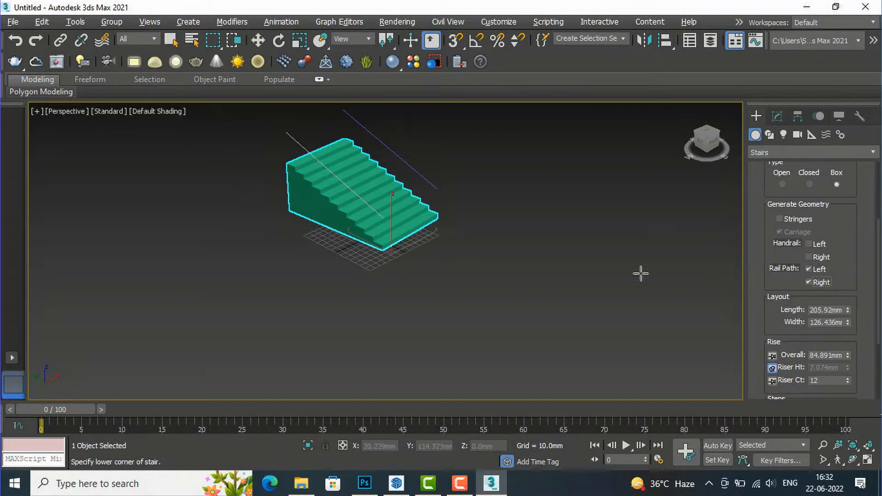
pyautogui.moveTo(849, 307); pyautogui.dragTo(846, 207)
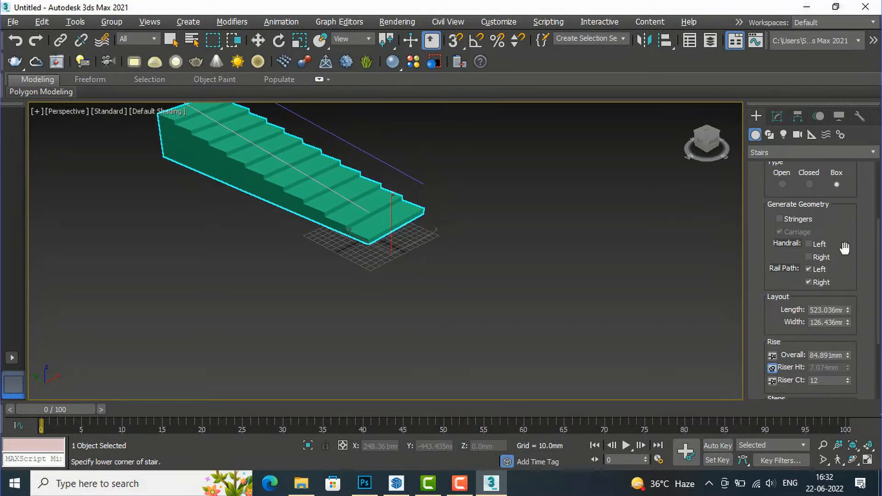
pyautogui.moveTo(850, 323); pyautogui.dragTo(863, 265)
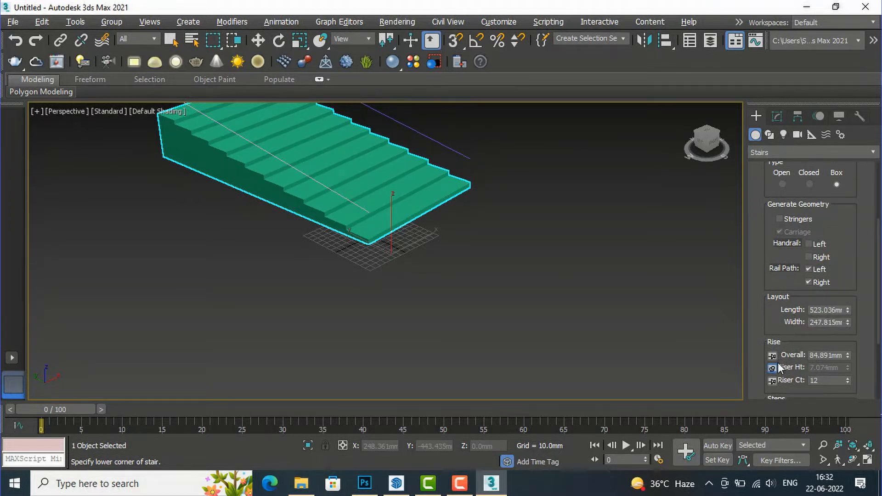
# Step: Increase the stair's overall rise to 120.262 mm with the riser height pinned
pyautogui.scroll(-2, 454, 317)
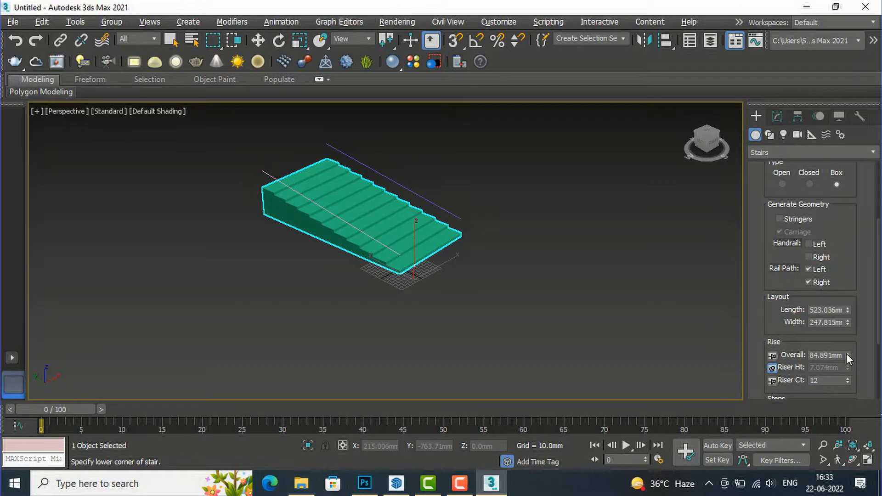
pyautogui.moveTo(846, 354); pyautogui.dragTo(848, 331)
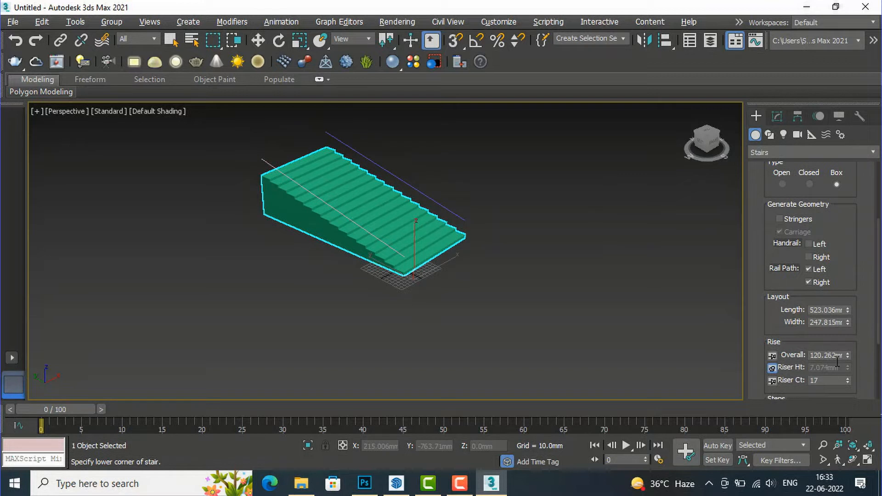
pyautogui.click(771, 356)
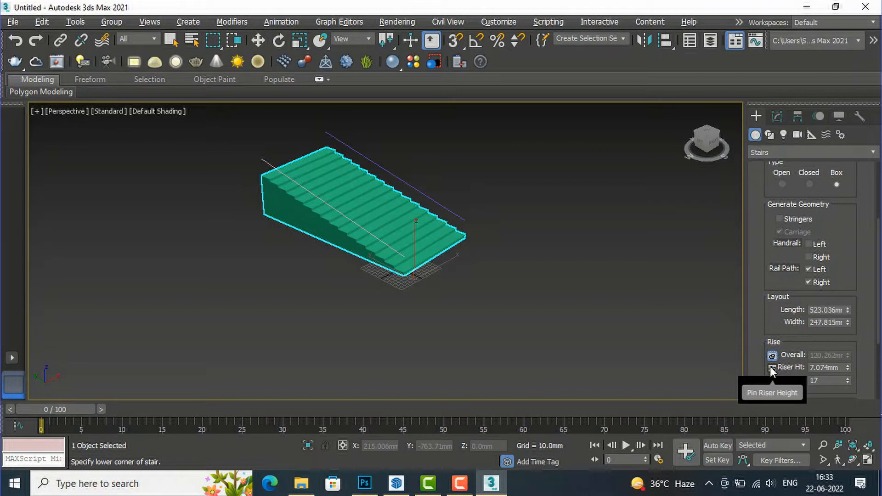
pyautogui.click(769, 366)
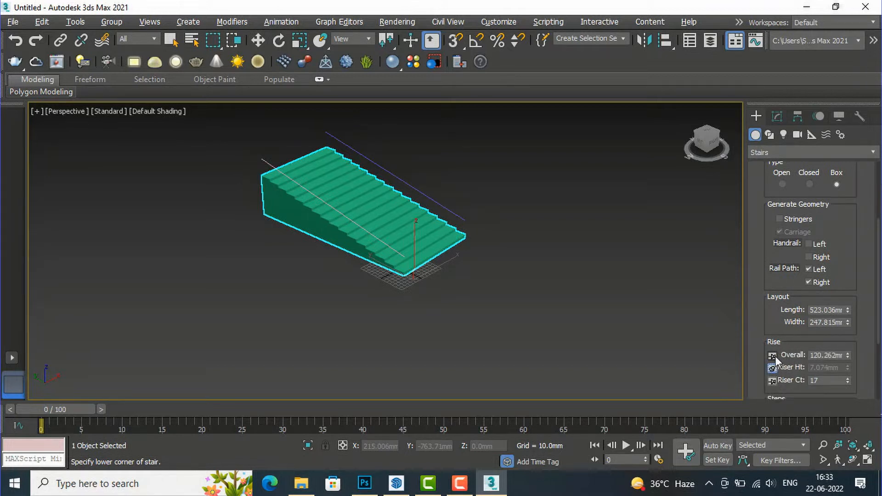
# Step: Pin the stair's overall rise and adjust the risers to a height of 10.933 mm and a count of 11
pyautogui.click(773, 356)
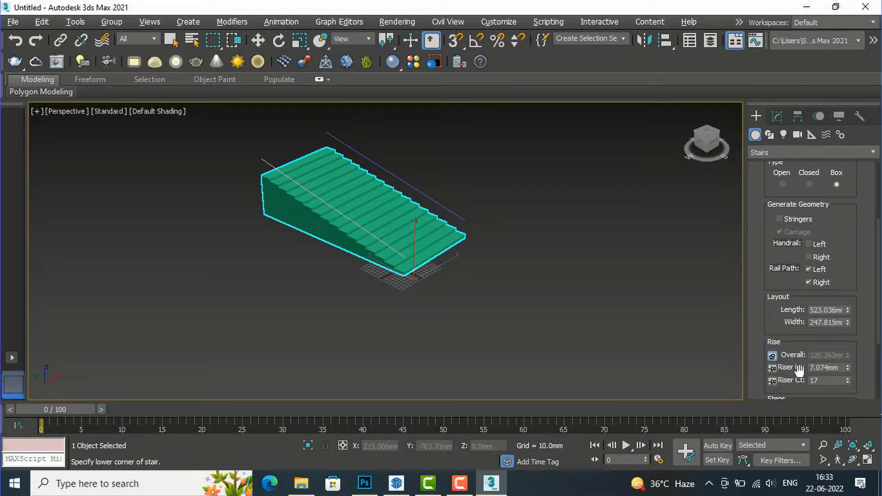
pyautogui.moveTo(849, 367); pyautogui.dragTo(848, 317)
pyautogui.moveTo(847, 379)
pyautogui.mouseDown()
pyautogui.moveTo(848, 386)
pyautogui.moveTo(846, 378)
pyautogui.mouseUp()
# Step: Draw two AEC Extended railings beside the stair, about 568 mm long by 123 mm high and about 478 mm long by 107 mm high
pyautogui.scroll(-1, 831, 359)
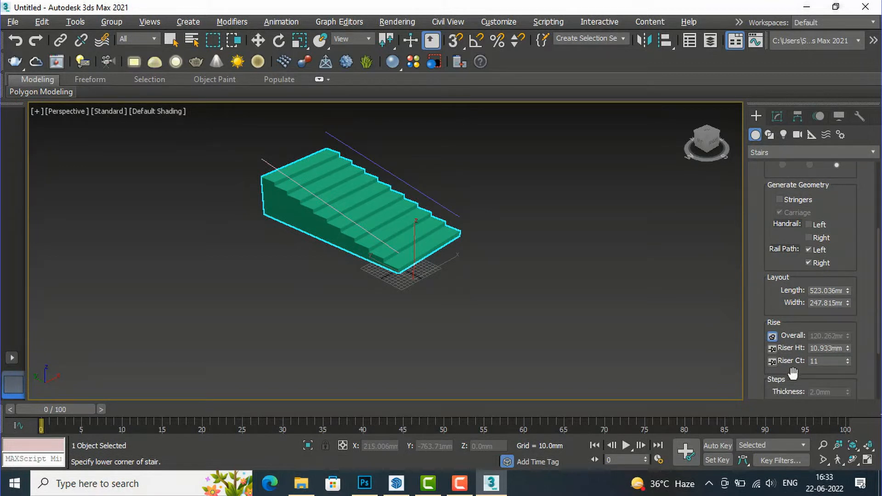
pyautogui.scroll(-5, 837, 317)
pyautogui.scroll(8, 838, 316)
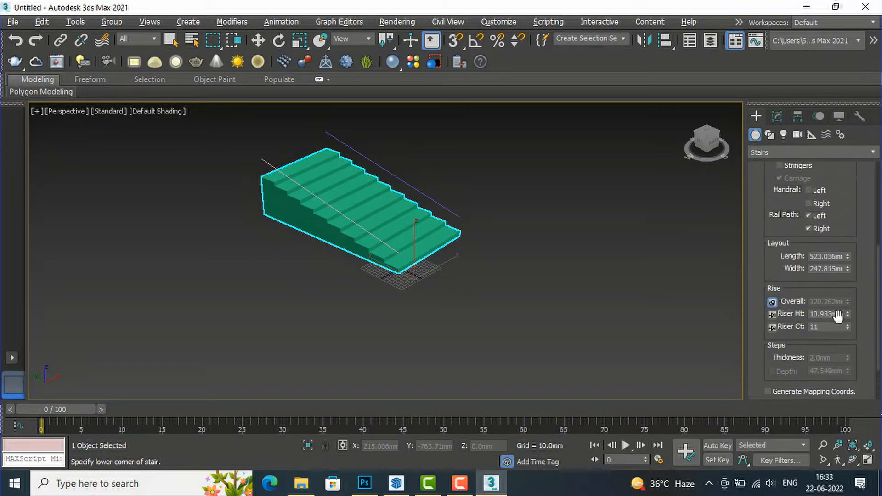
pyautogui.scroll(4, 843, 234)
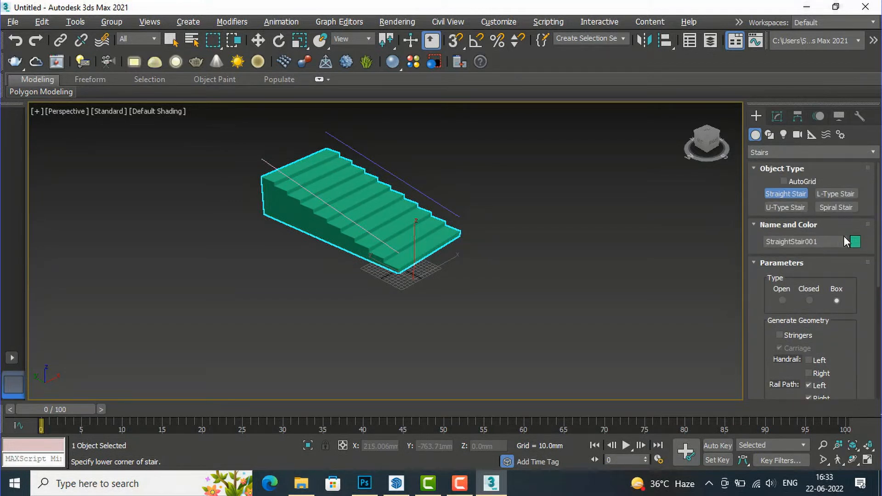
pyautogui.click(818, 155)
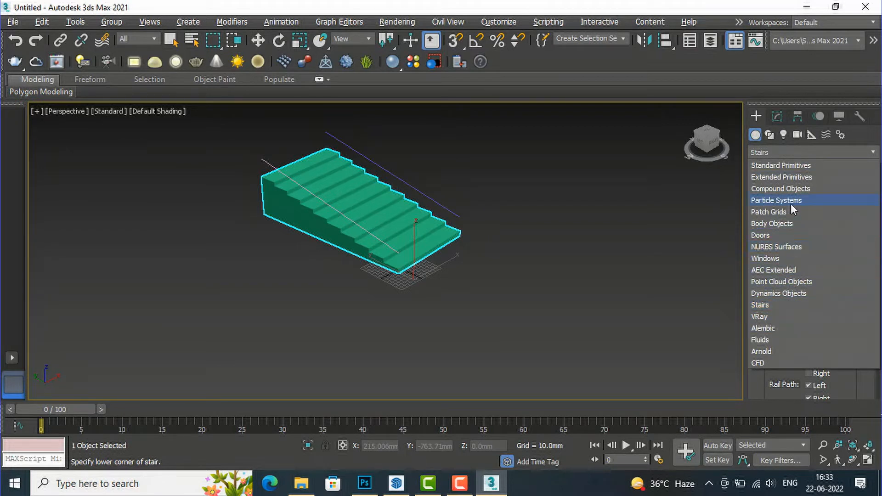
pyautogui.click(776, 269)
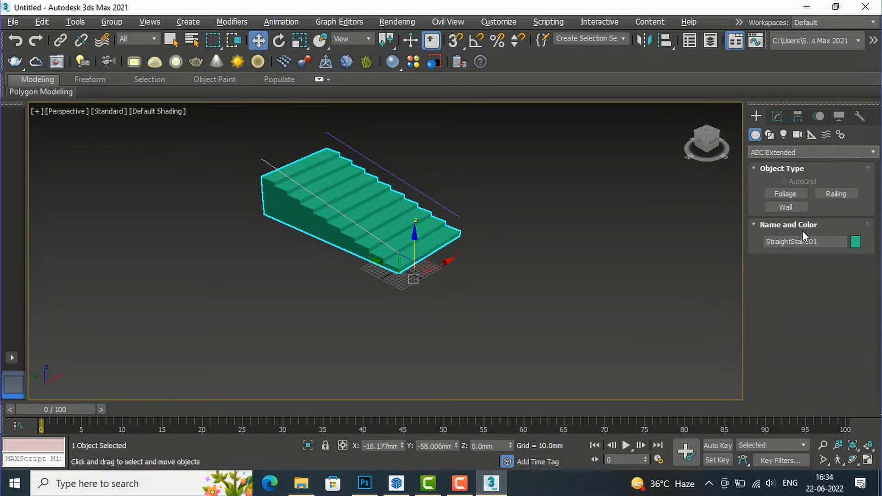
pyautogui.click(835, 194)
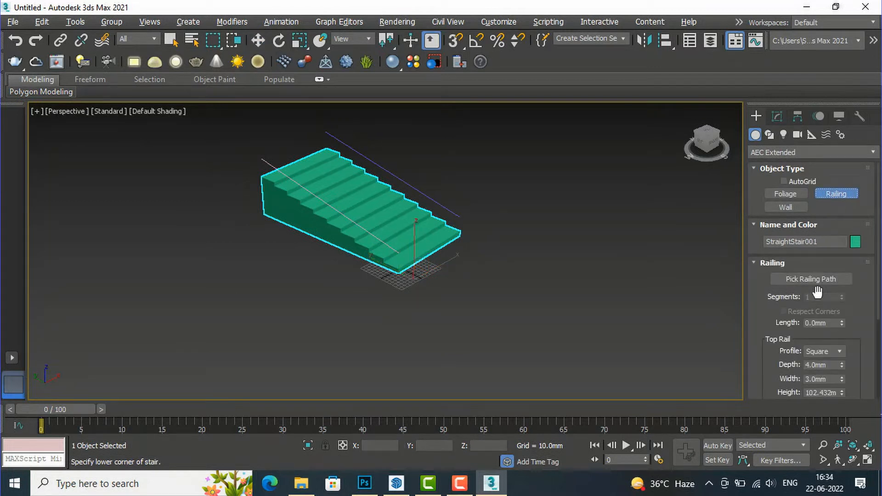
pyautogui.moveTo(456, 327); pyautogui.dragTo(610, 242)
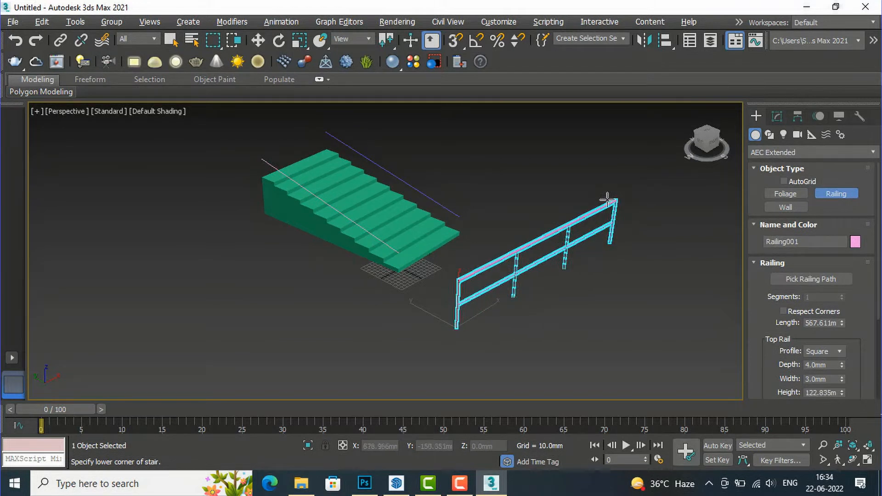
pyautogui.moveTo(534, 380); pyautogui.dragTo(683, 301)
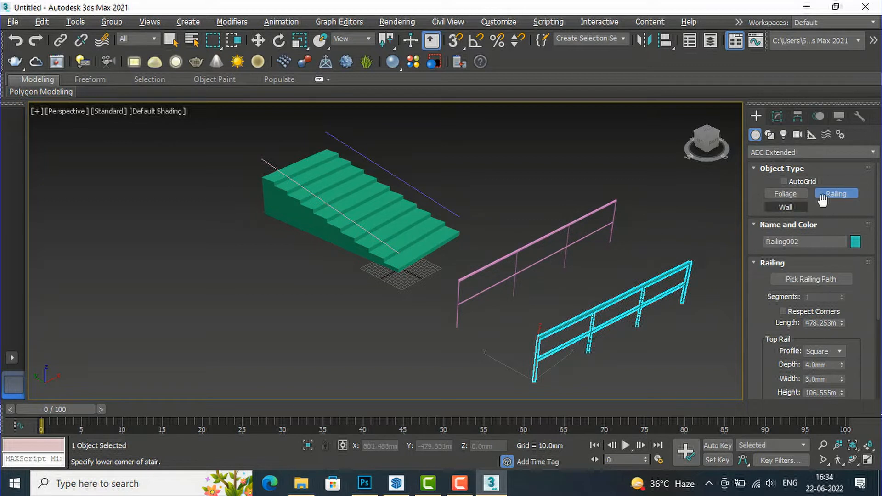
# Step: Attach the second railing to the straight stair's left rail path
pyautogui.click(818, 280)
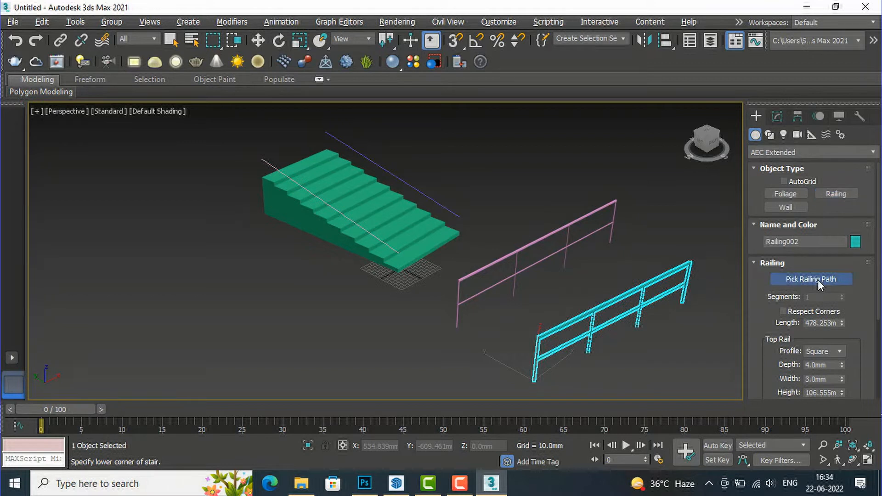
pyautogui.click(374, 237)
pyautogui.scroll(2, 326, 225)
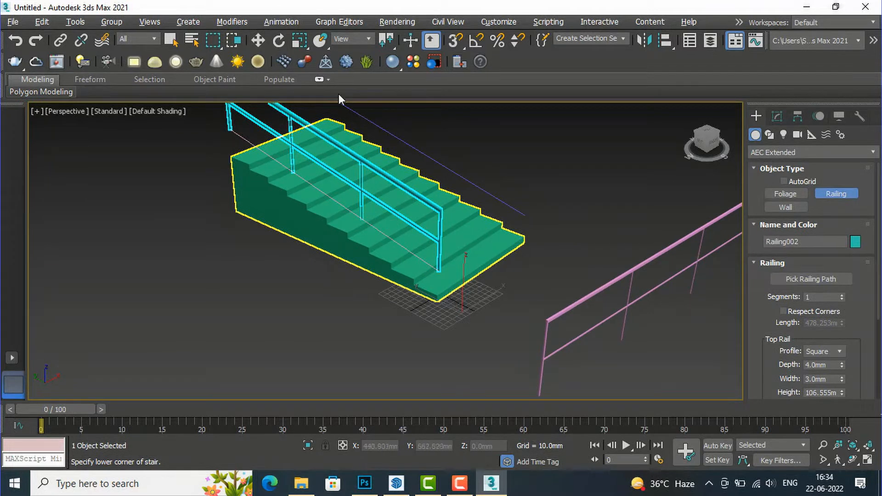
# Step: Move the straight stair down along Z to about -6.89 mm
pyautogui.click(257, 41)
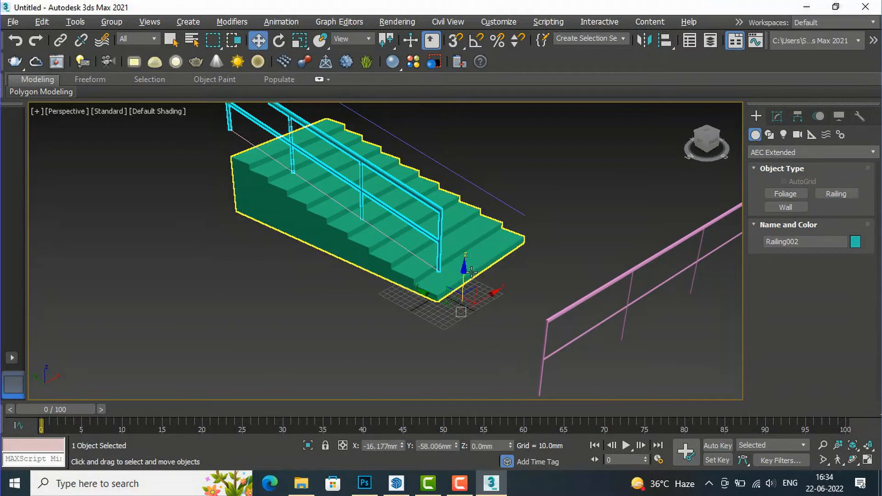
pyautogui.click(466, 263)
pyautogui.moveTo(465, 264); pyautogui.dragTo(455, 271)
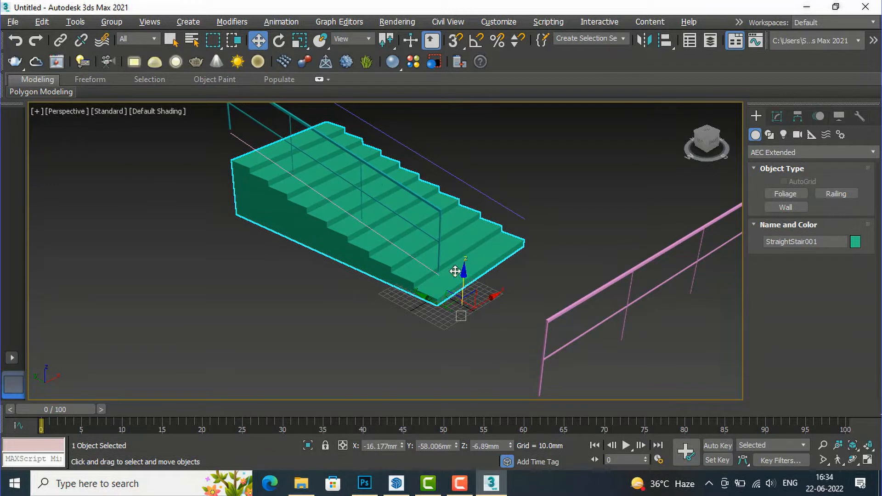
# Step: Move the left railing inward and down onto the steps, to about X 0.226 mm and Z -69.079 mm
pyautogui.click(426, 203)
pyautogui.moveTo(465, 273); pyautogui.dragTo(510, 321)
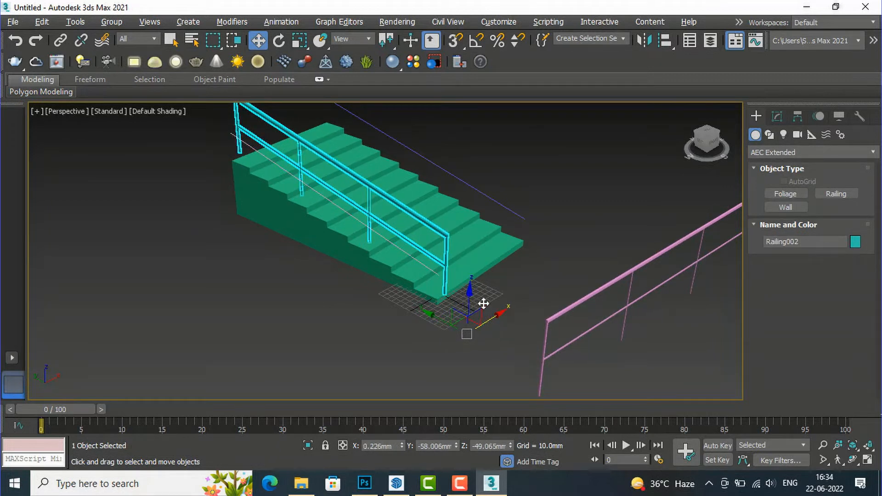
pyautogui.moveTo(473, 294); pyautogui.dragTo(475, 306)
pyautogui.scroll(-3, 294, 307)
pyautogui.scroll(3, 295, 307)
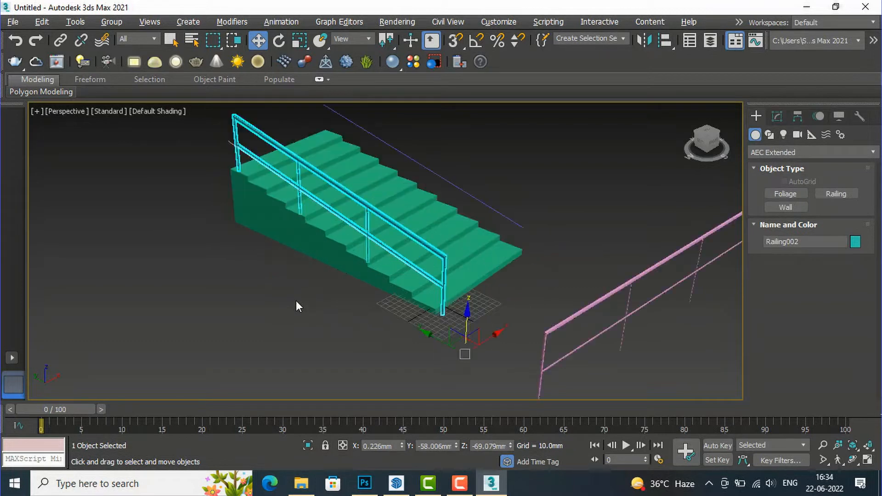
# Step: Attach the free-standing pink railing to the straight stair's right rail path
pyautogui.click(597, 301)
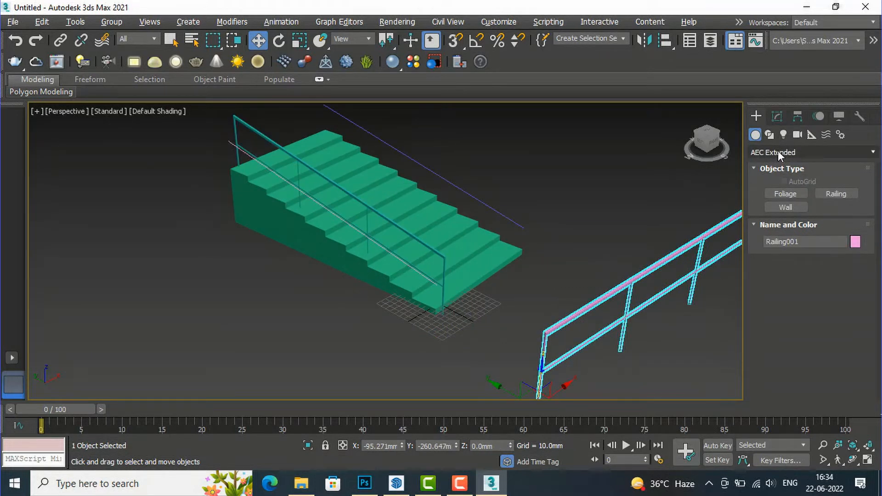
pyautogui.click(776, 116)
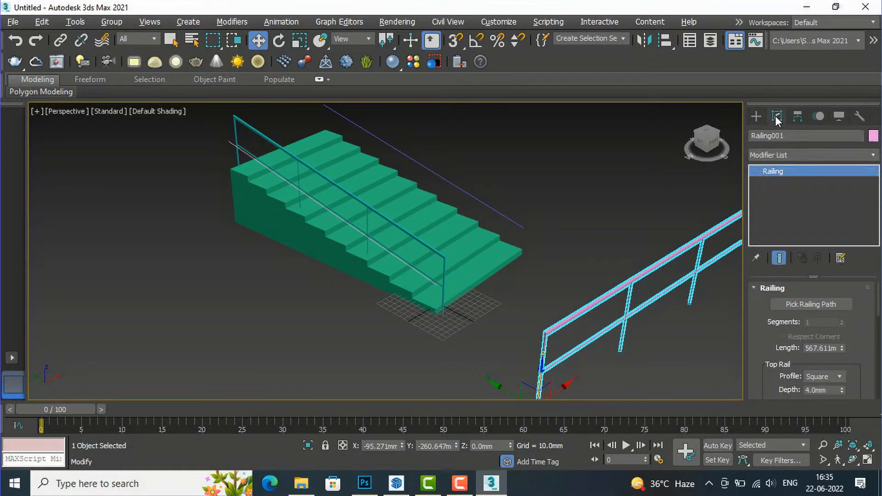
pyautogui.click(808, 306)
pyautogui.click(510, 218)
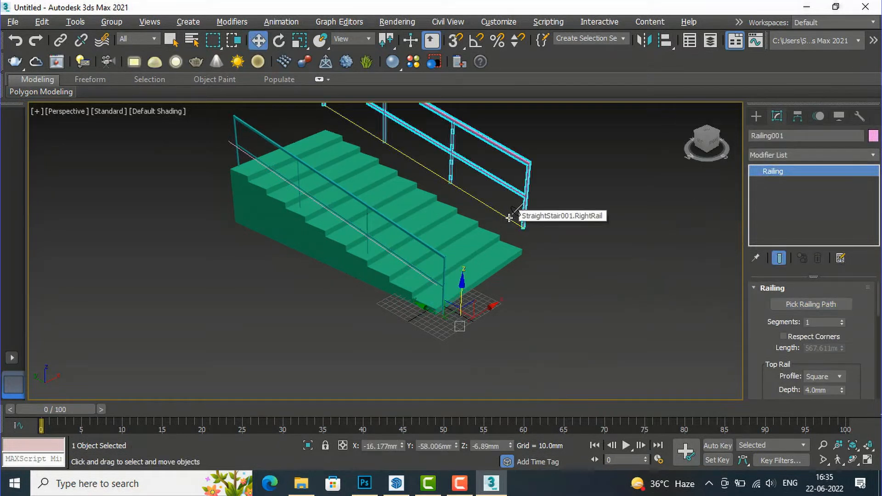
# Step: Move the right railing down and inward onto the steps, to about Y -41 mm and Z -64 mm, and deselect it
pyautogui.scroll(-4, 505, 290)
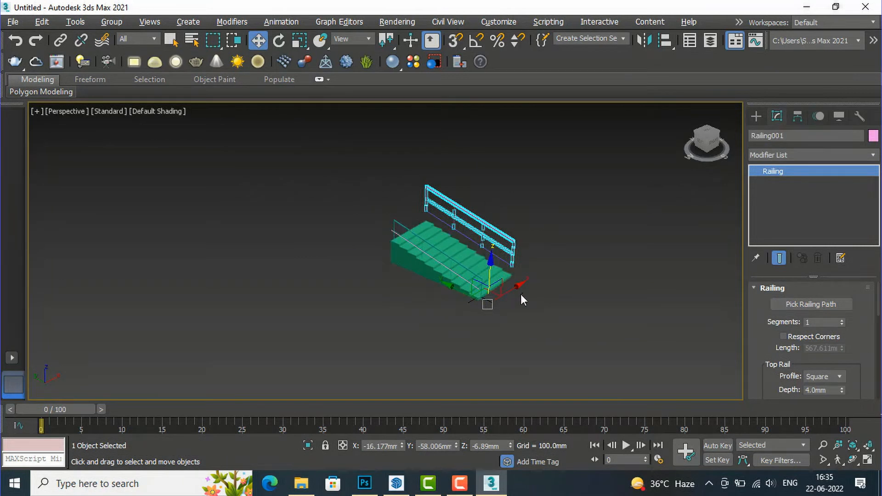
pyautogui.scroll(5, 505, 275)
pyautogui.scroll(-3, 489, 275)
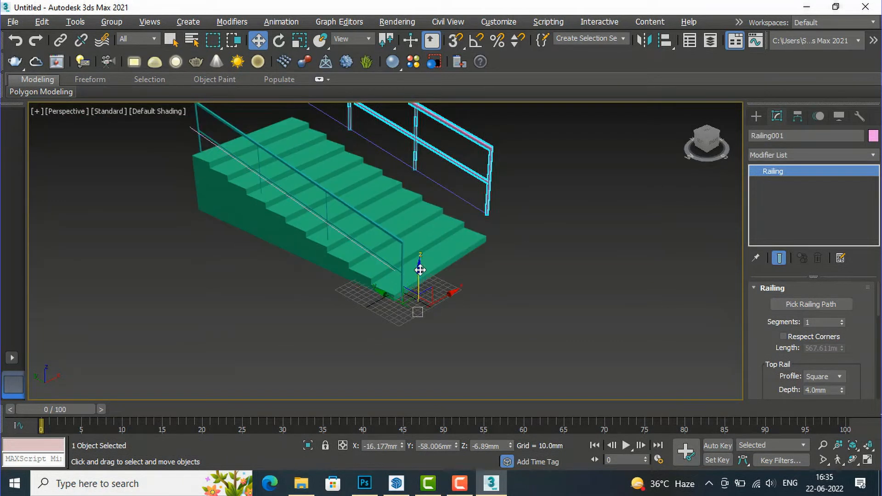
pyautogui.moveTo(420, 269); pyautogui.dragTo(411, 297)
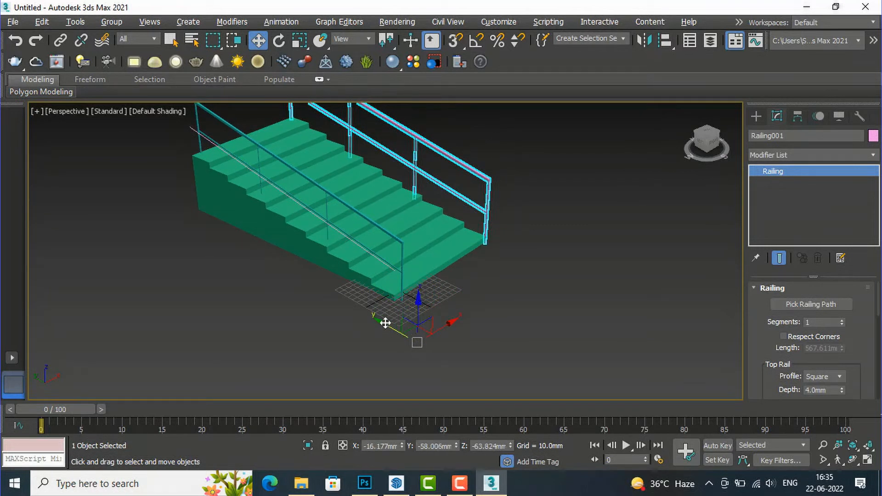
pyautogui.moveTo(380, 321); pyautogui.dragTo(377, 320)
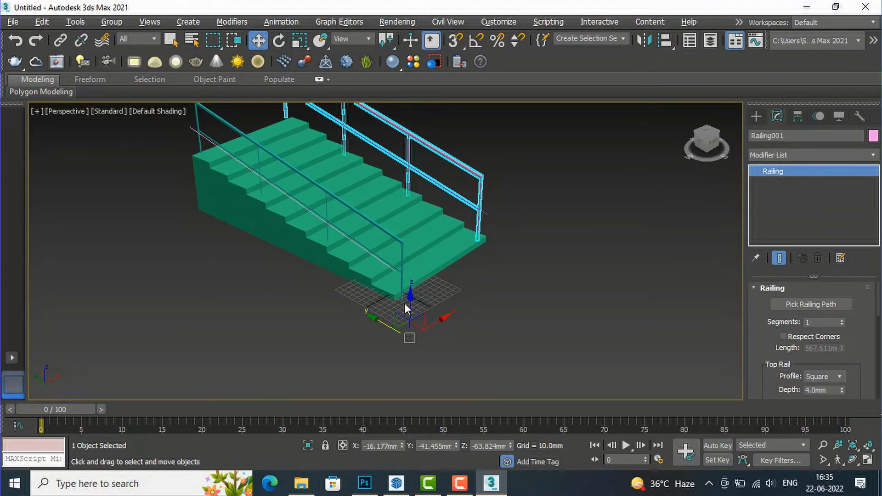
pyautogui.moveTo(408, 296); pyautogui.dragTo(409, 296)
pyautogui.click(592, 319)
pyautogui.scroll(-5, 323, 309)
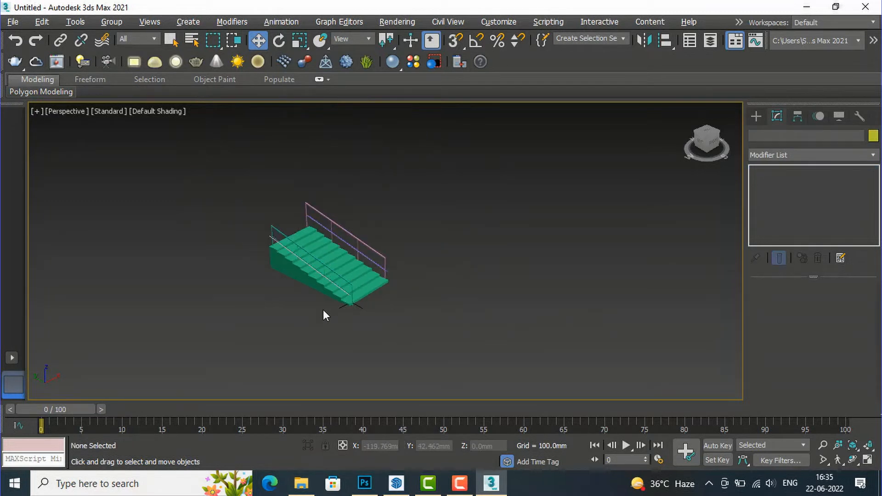
pyautogui.scroll(3, 368, 278)
pyautogui.scroll(2, 368, 278)
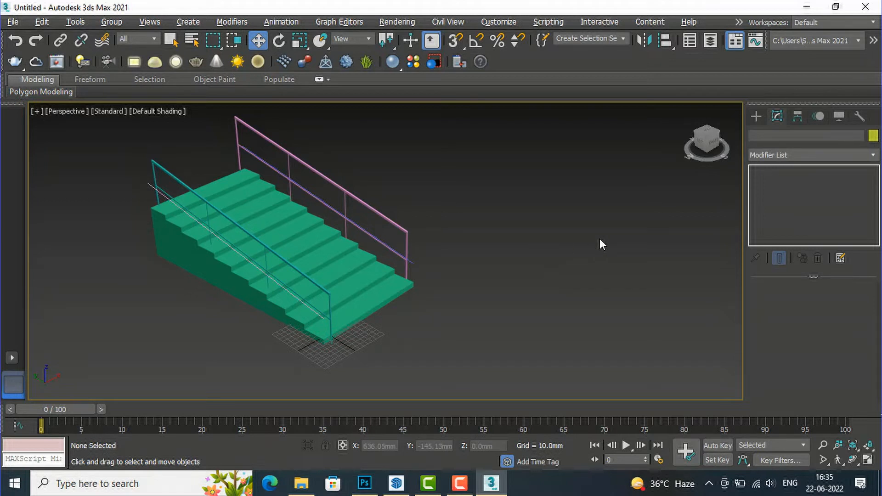
# Step: Start an open L-Type Stair beside the straight stair and lay out its two perpendicular segments
pyautogui.click(756, 117)
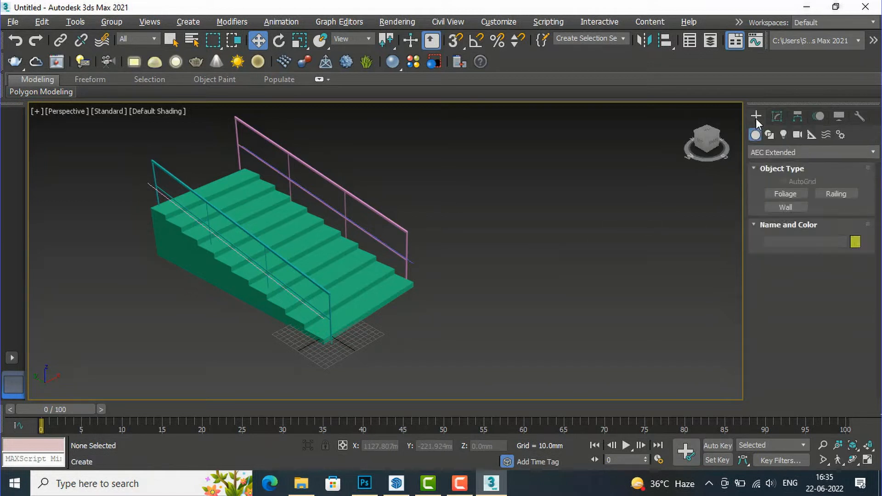
pyautogui.click(775, 152)
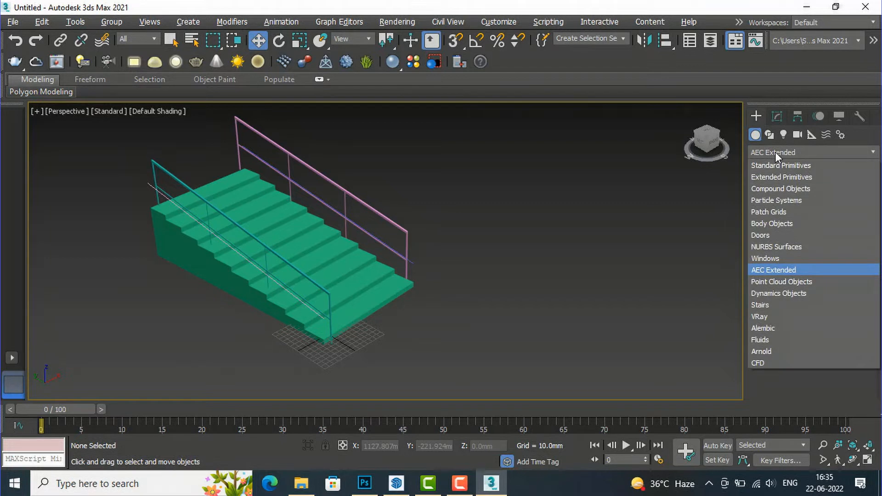
pyautogui.click(770, 305)
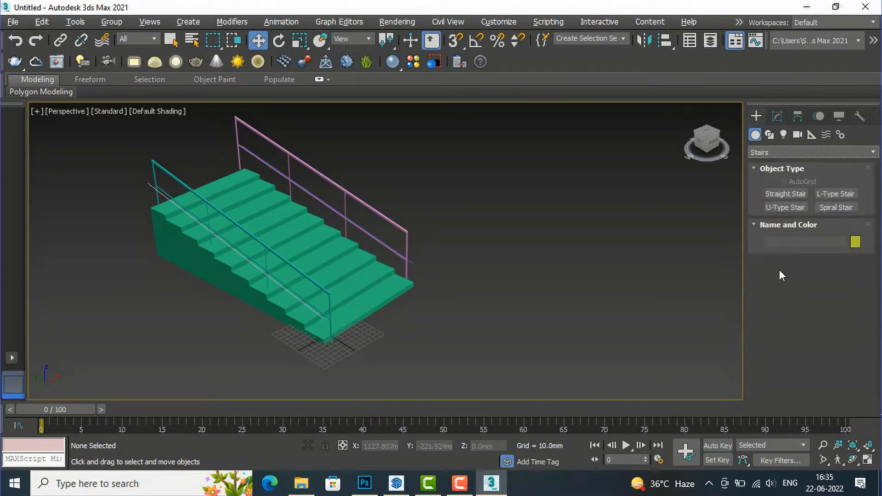
pyautogui.click(832, 194)
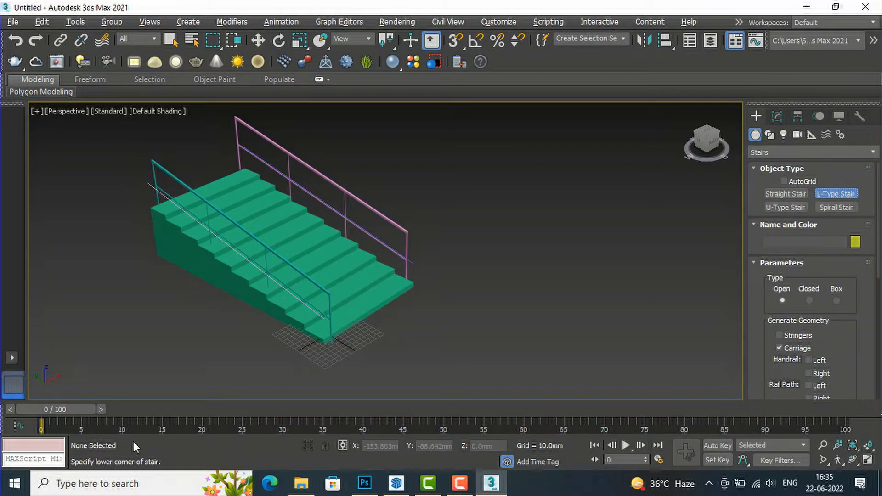
pyautogui.scroll(-3, 112, 337)
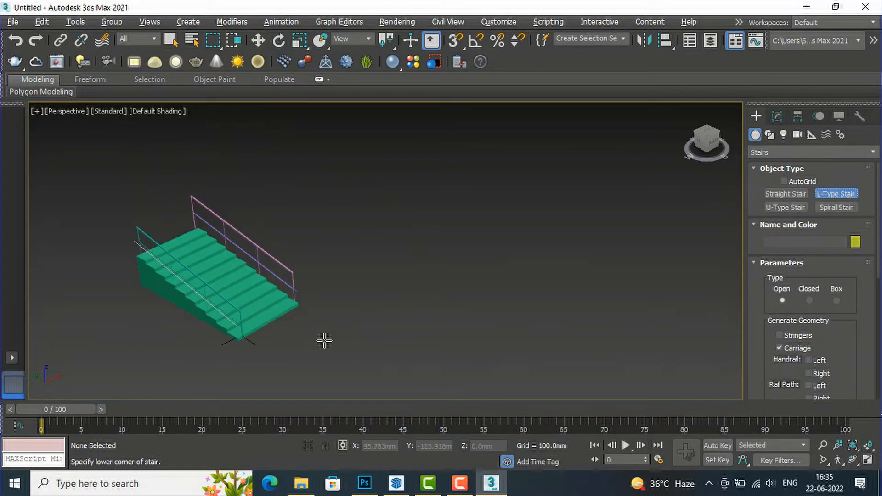
pyautogui.moveTo(526, 312); pyautogui.dragTo(399, 244)
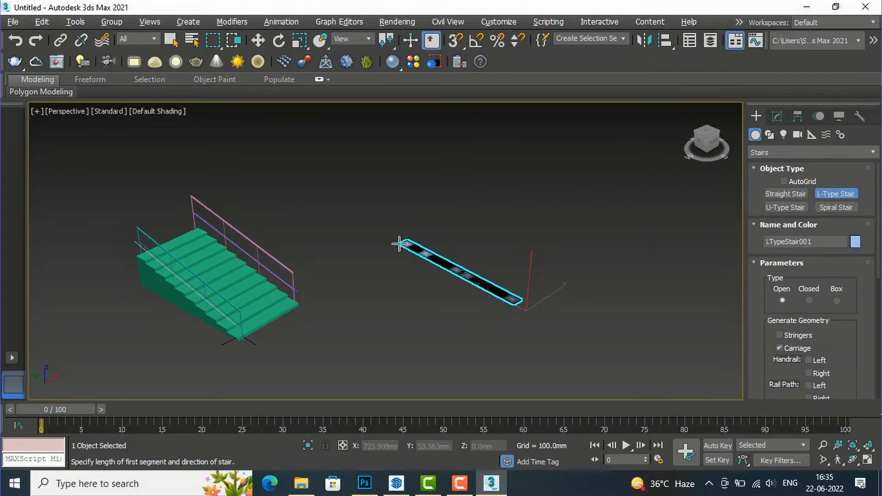
pyautogui.moveTo(399, 244); pyautogui.dragTo(404, 246)
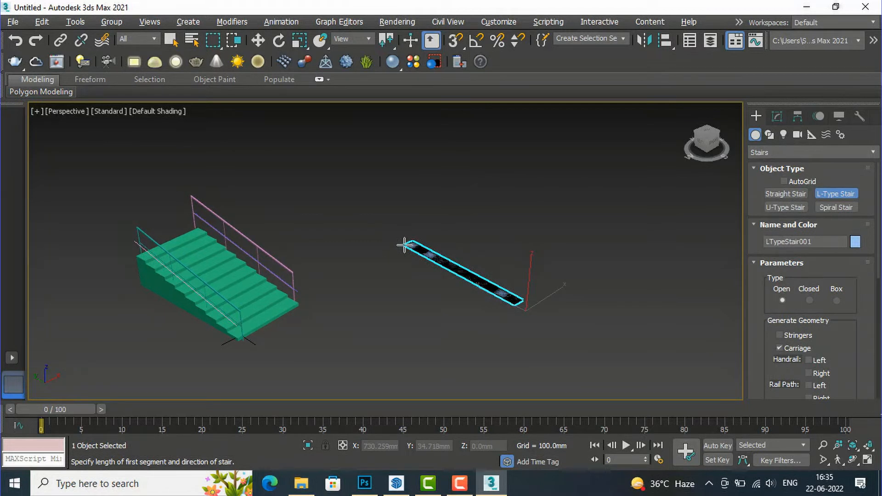
pyautogui.moveTo(404, 245); pyautogui.dragTo(405, 245)
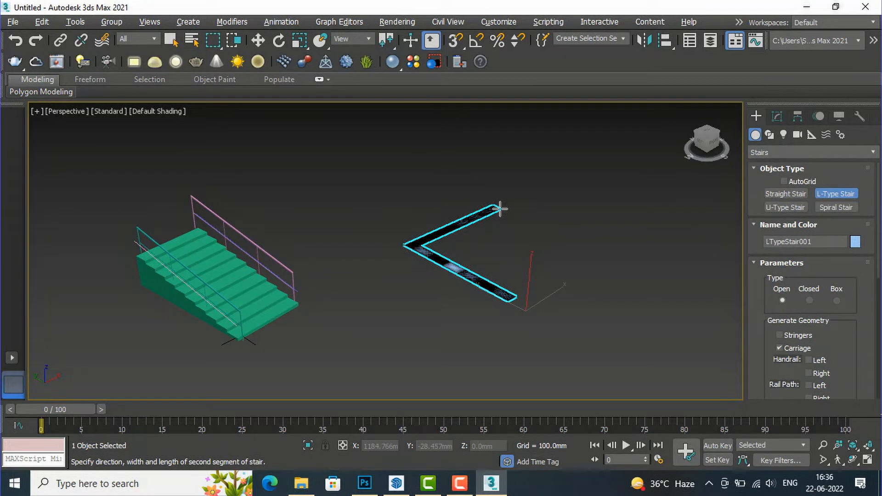
pyautogui.click(501, 209)
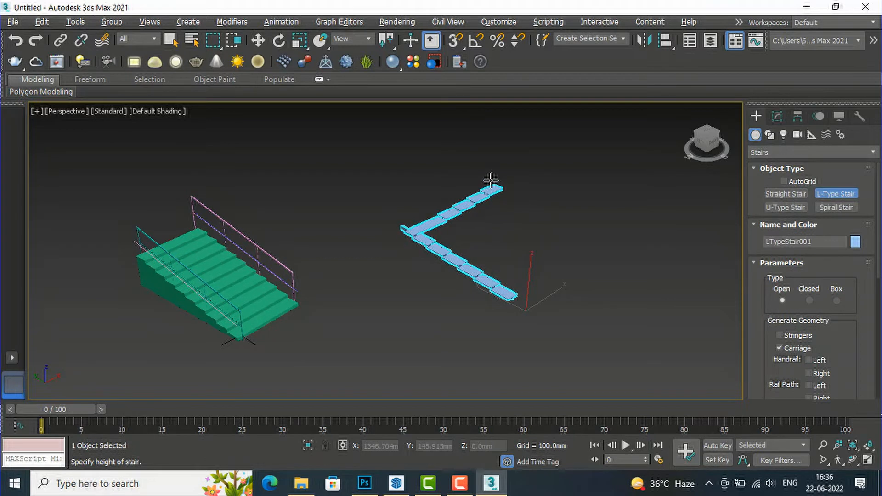
# Step: Set the L-type stair's height freehand in the viewport and open its parameters for modification
pyautogui.scroll(5, 490, 164)
pyautogui.scroll(-3, 489, 164)
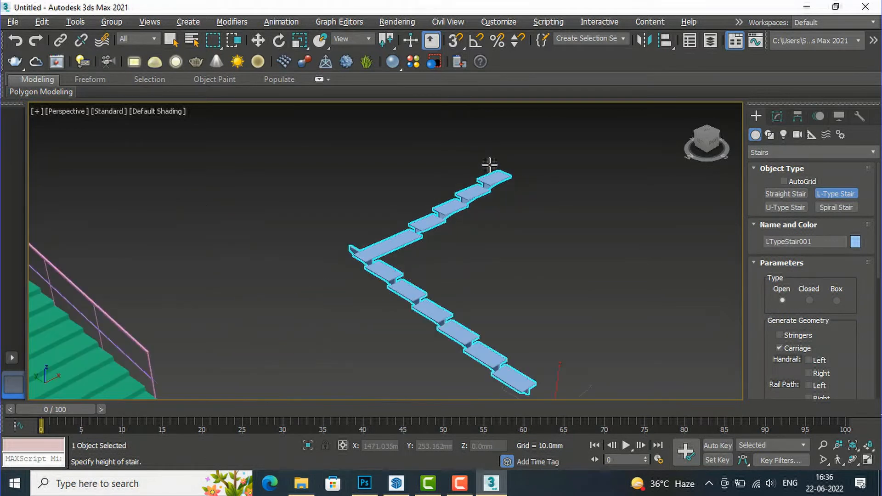
pyautogui.click(489, 135)
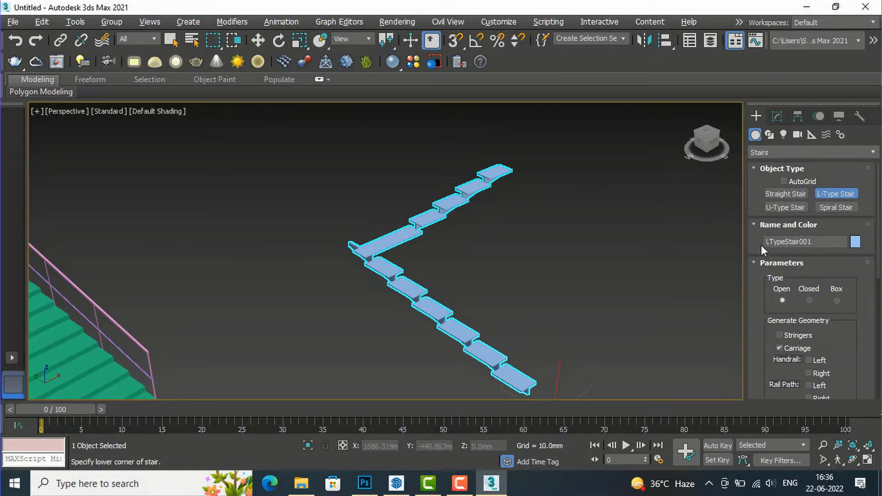
pyautogui.click(777, 117)
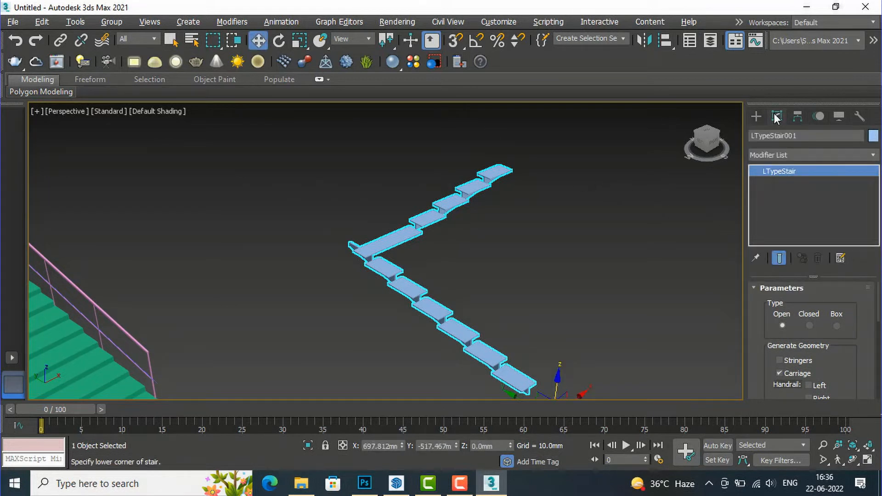
# Step: Enlarge the L-type stair's layout to about 542 mm for Length 1, 351 mm for Length 2 and 220 mm width
pyautogui.scroll(-1, 835, 321)
pyautogui.scroll(-3, 834, 336)
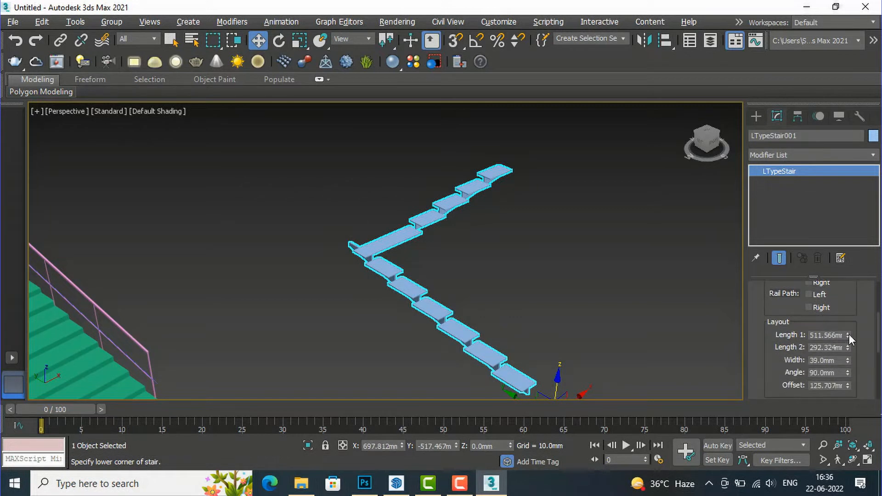
pyautogui.moveTo(849, 335); pyautogui.dragTo(834, 58)
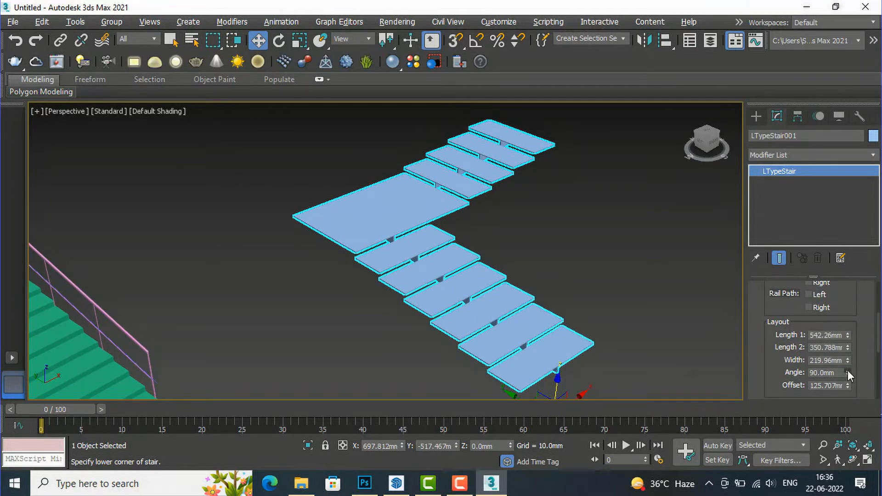
# Step: Try a 45 angle between the L-type stair's segments and restore it to 90
pyautogui.doubleClick(834, 374)
pyautogui.write('45')
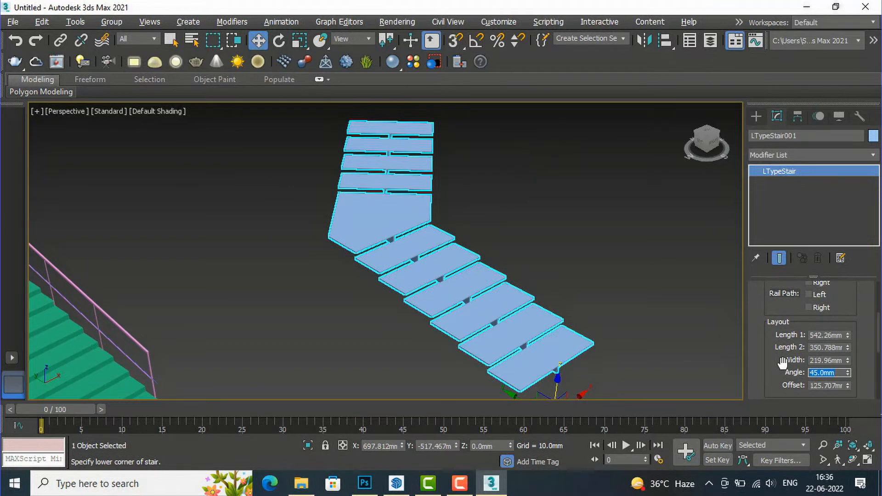
pyautogui.write('90')
pyautogui.press('Return')
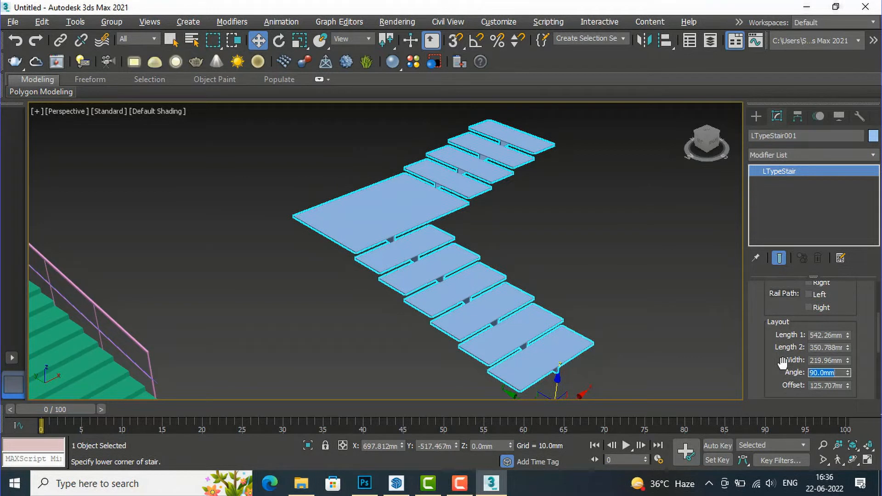
# Step: Reduce the L-type stair's landing offset to about 98 mm
pyautogui.scroll(-1, 822, 353)
pyautogui.moveTo(847, 366)
pyautogui.mouseDown()
pyautogui.moveTo(837, 404)
pyautogui.moveTo(827, 366)
pyautogui.moveTo(833, 328)
pyautogui.moveTo(822, 353)
pyautogui.moveTo(864, 360)
pyautogui.mouseUp()
pyautogui.scroll(-3, 862, 339)
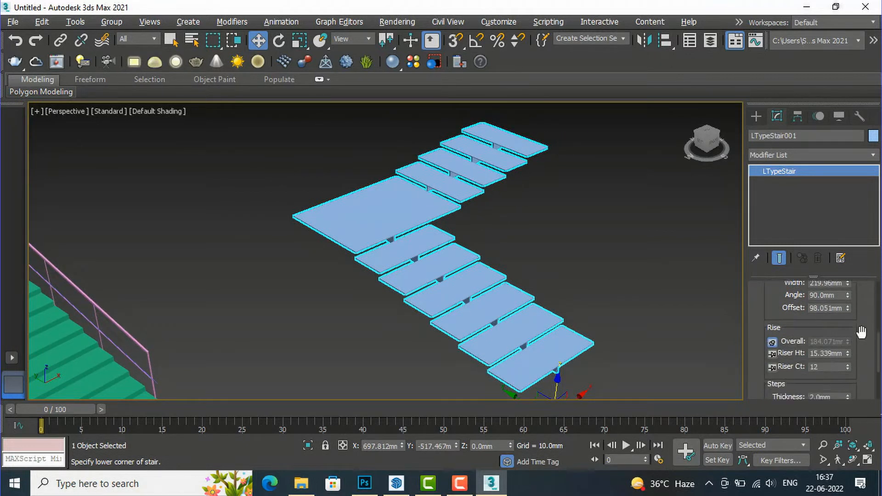
# Step: Compare the Box, Closed and Open types on the L-type stair and settle on Box
pyautogui.scroll(5, 862, 332)
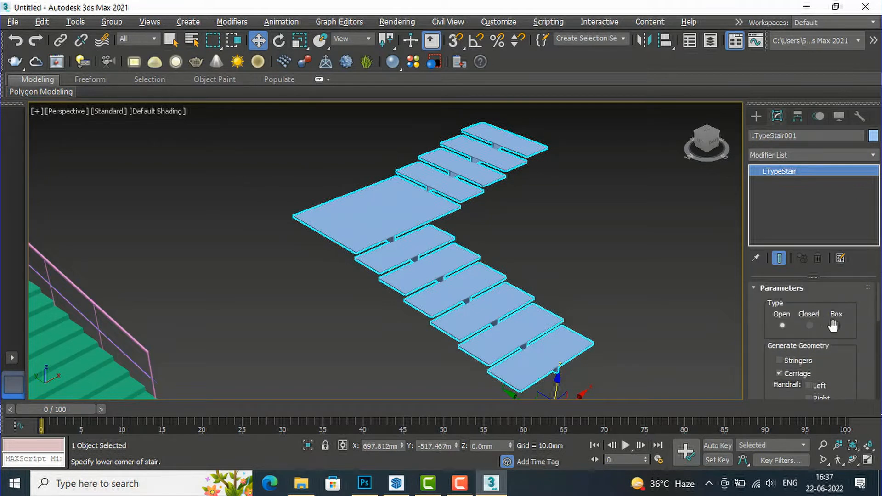
pyautogui.click(835, 325)
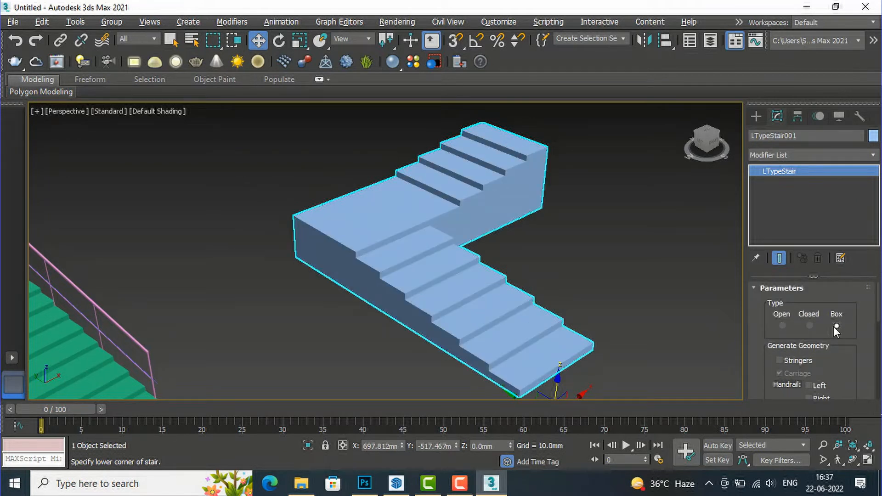
pyautogui.click(811, 326)
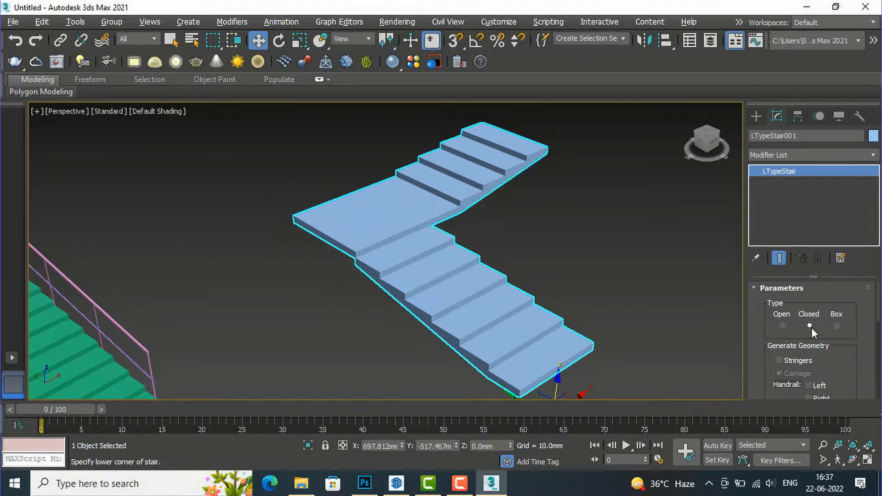
pyautogui.click(782, 326)
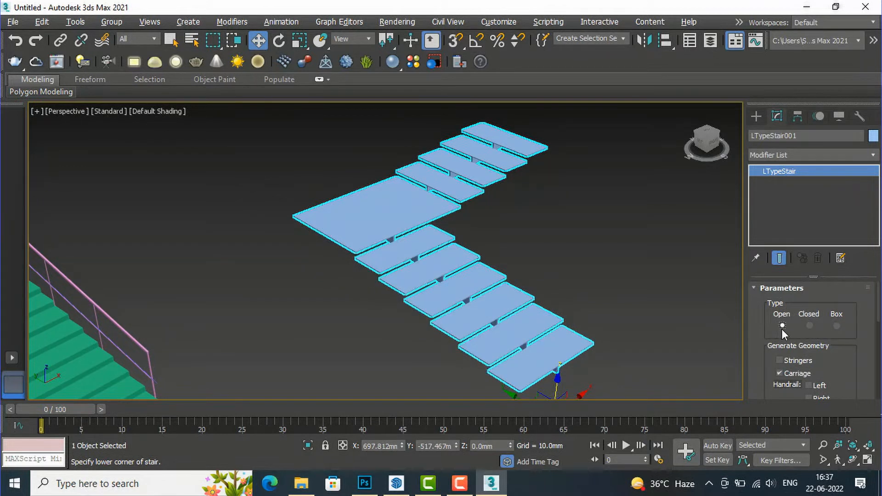
pyautogui.click(836, 325)
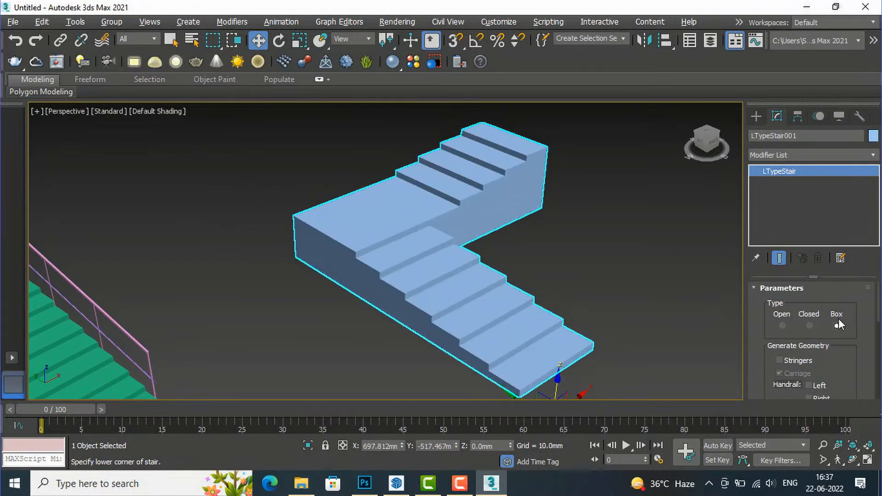
# Step: Try stringers on the boxed L-type stair and turn them off again
pyautogui.scroll(-2, 844, 330)
pyautogui.scroll(-2, 844, 330)
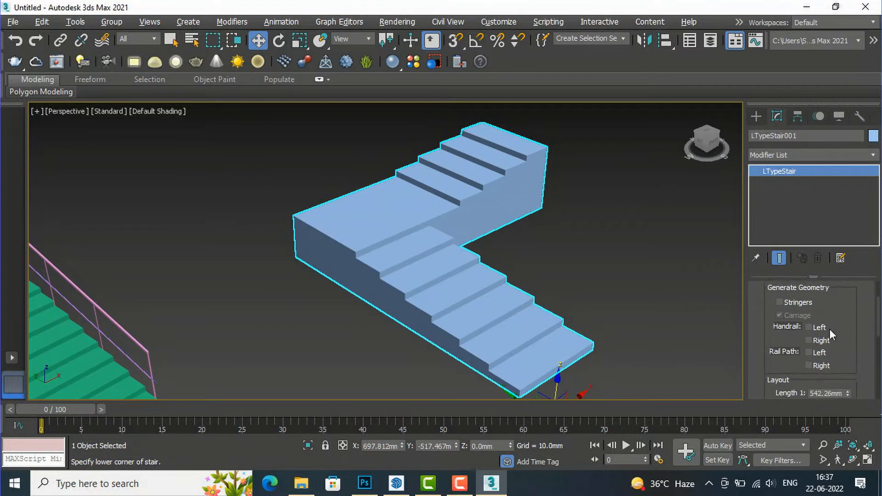
pyautogui.click(780, 302)
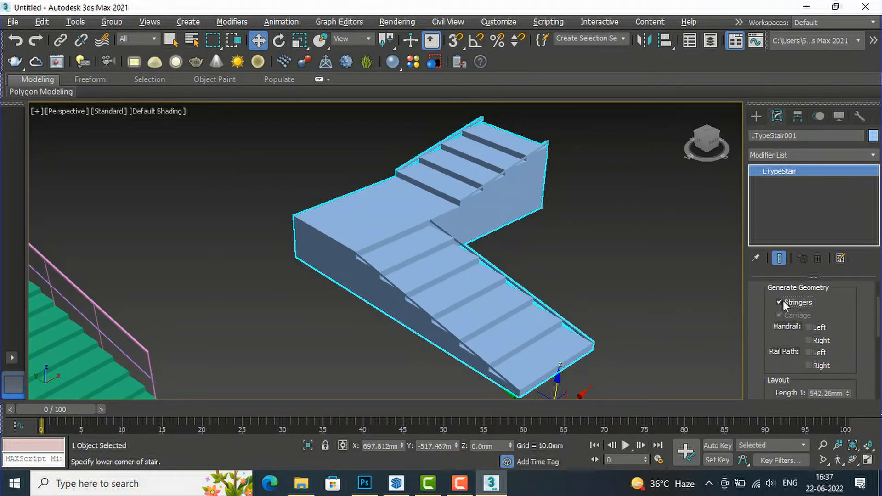
pyautogui.click(781, 302)
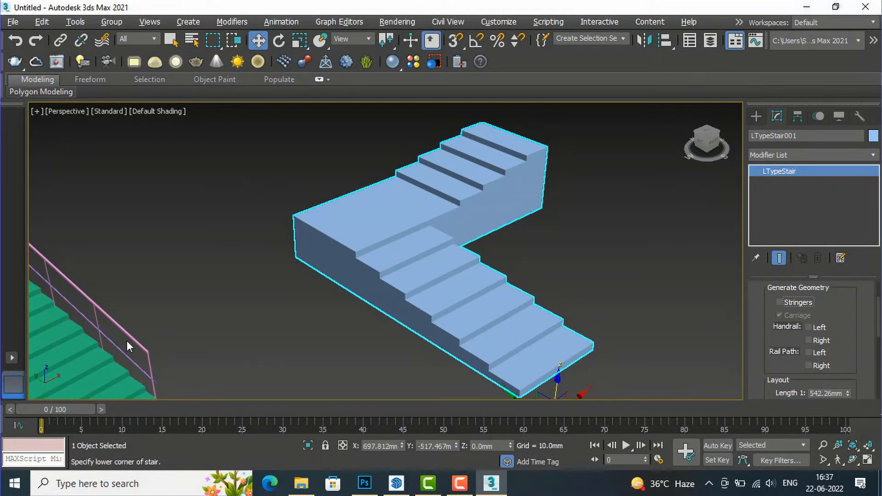
# Step: Try the left and right rail paths on the L-type stair and turn both off again
pyautogui.click(812, 353)
pyautogui.click(810, 366)
pyautogui.click(808, 364)
pyautogui.click(809, 353)
# Step: Raise the L-type stair's riser height to about 20.5 mm with the overall height pinned
pyautogui.scroll(-3, 846, 304)
pyautogui.scroll(-1, 847, 304)
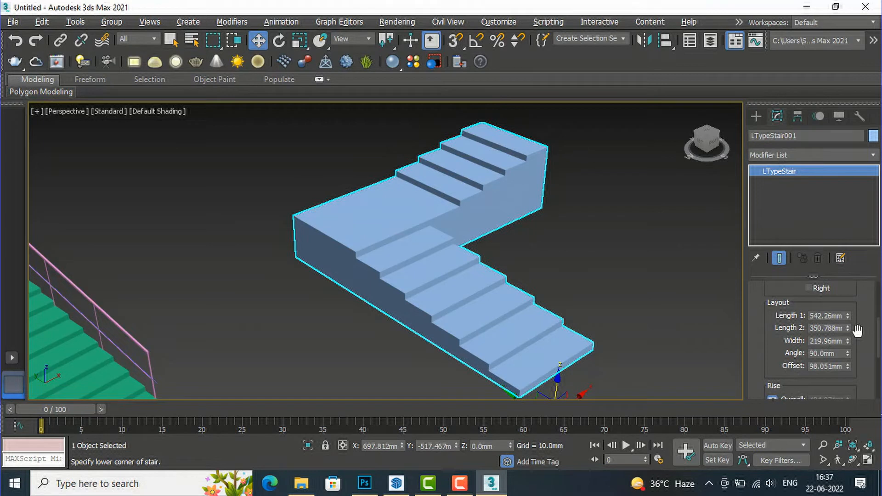
pyautogui.scroll(-3, 857, 330)
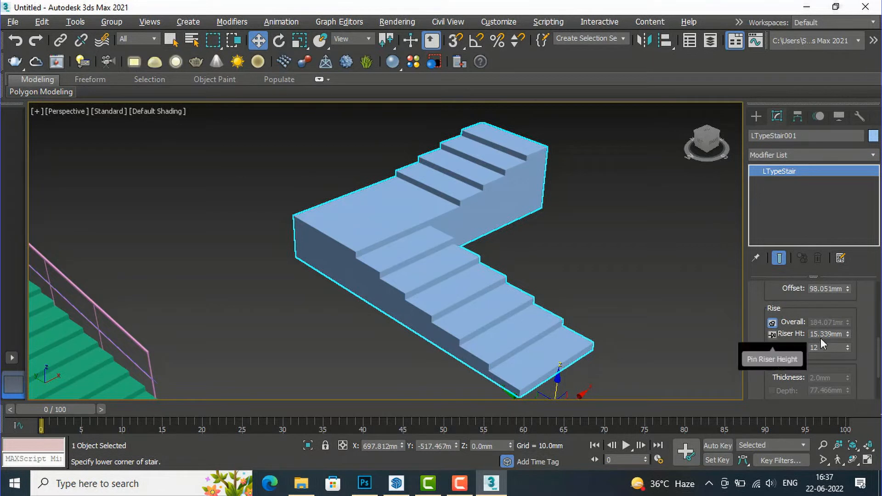
pyautogui.moveTo(849, 327); pyautogui.dragTo(849, 317)
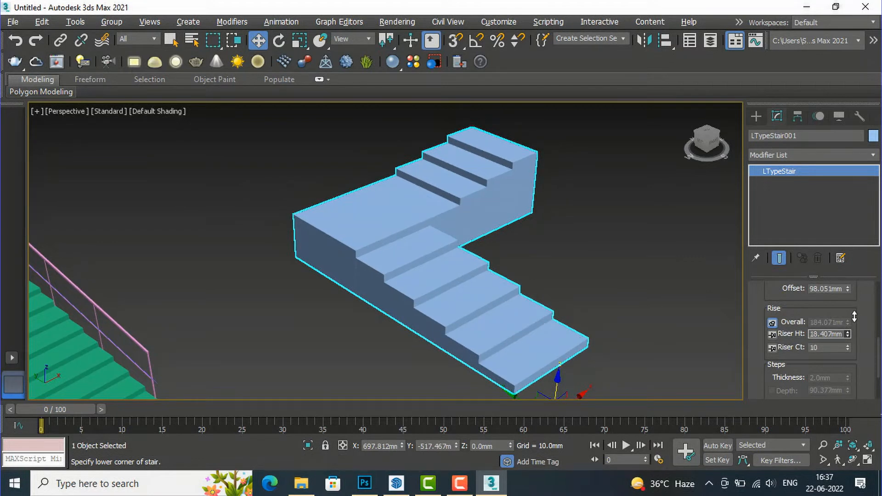
pyautogui.moveTo(854, 316); pyautogui.dragTo(860, 308)
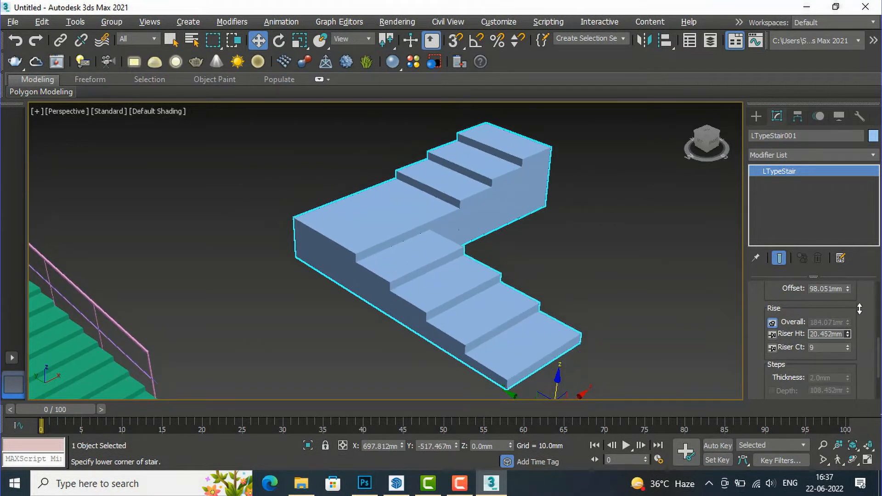
# Step: Pin the riser count and raise the L-type stair's overall height to about 353 mm
pyautogui.click(773, 348)
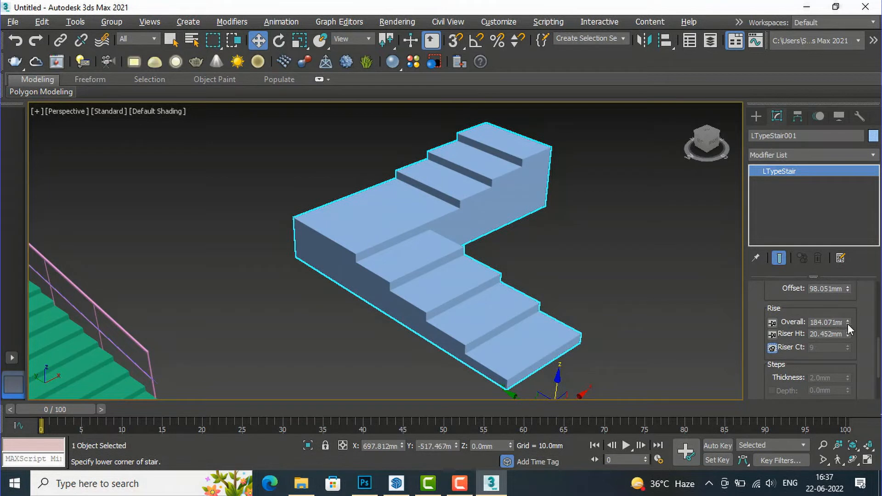
pyautogui.moveTo(849, 323); pyautogui.dragTo(873, 263)
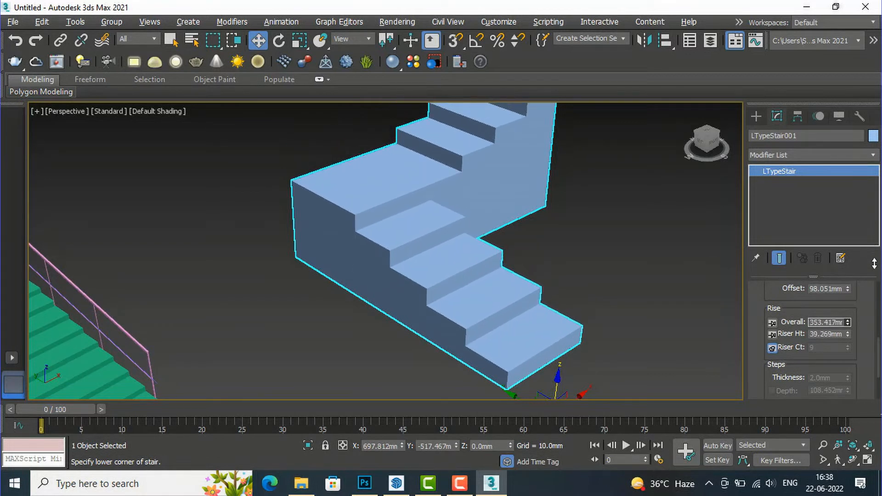
pyautogui.click(771, 348)
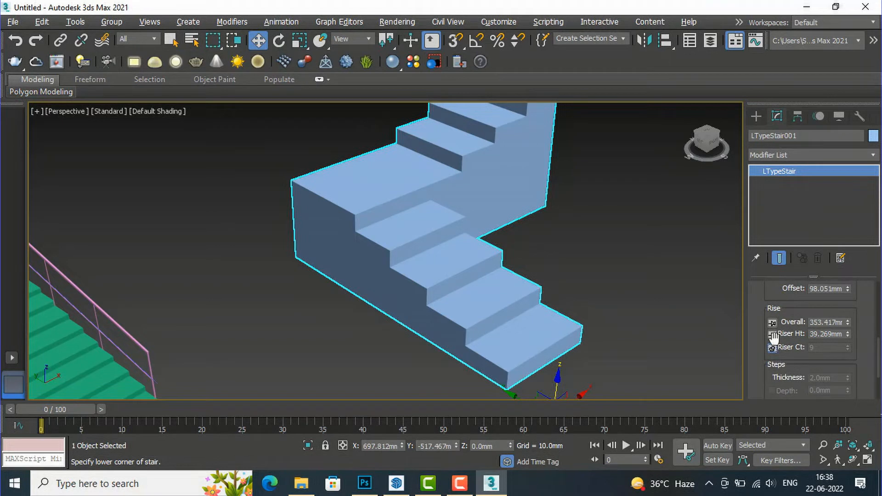
# Step: Pin the L-type stair's overall height and increase its riser count to 23
pyautogui.click(773, 323)
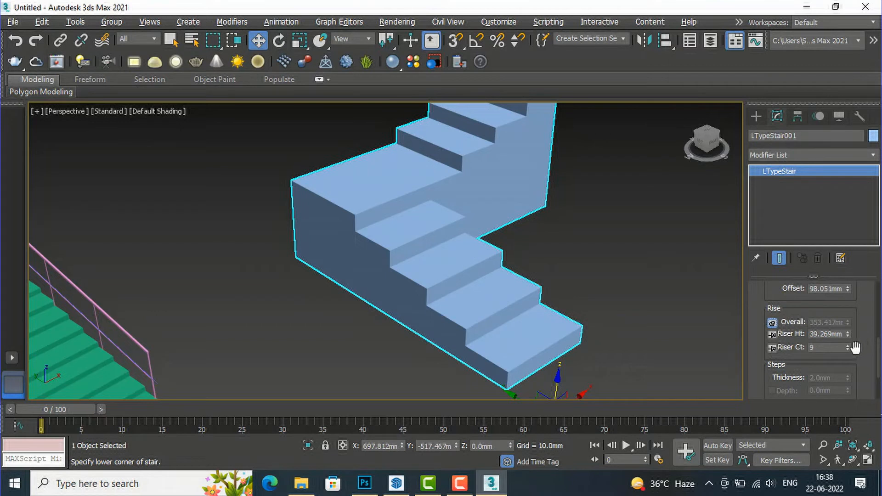
pyautogui.moveTo(849, 346); pyautogui.dragTo(849, 345)
pyautogui.scroll(-3, 461, 259)
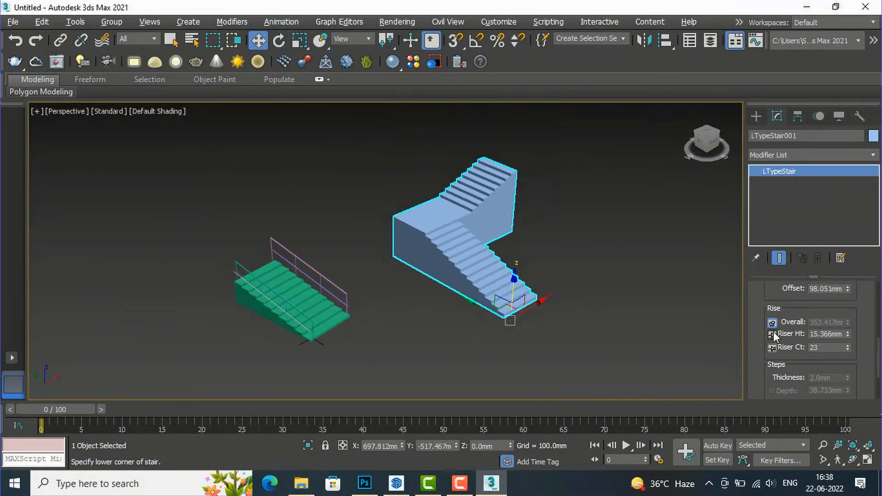
pyautogui.scroll(-2, 840, 342)
pyautogui.scroll(-3, 866, 354)
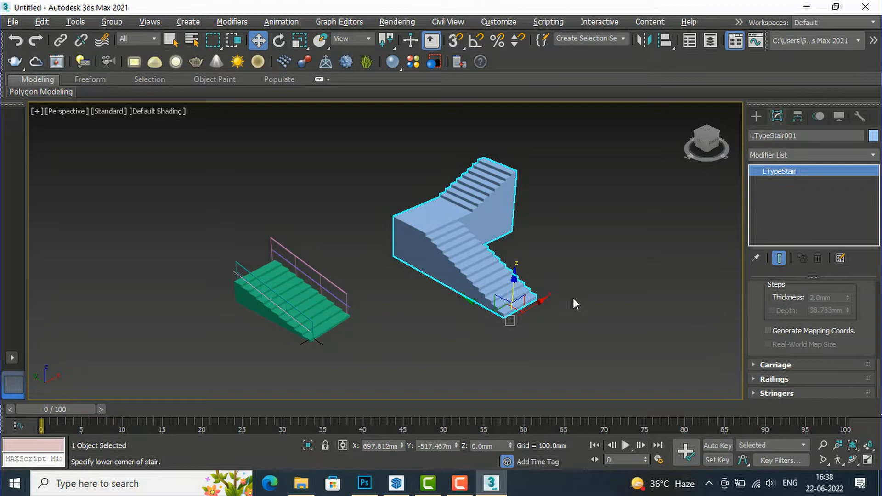
pyautogui.scroll(3, 838, 261)
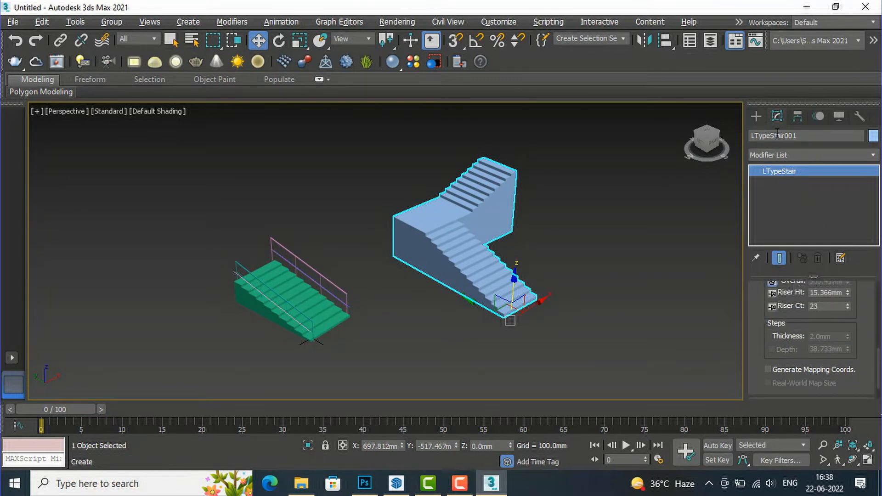
# Step: Start a U-Type Stair and enter Length 1 900 mm, Length 2 1200 mm, Width 900 mm and Offset 100 mm
pyautogui.click(757, 116)
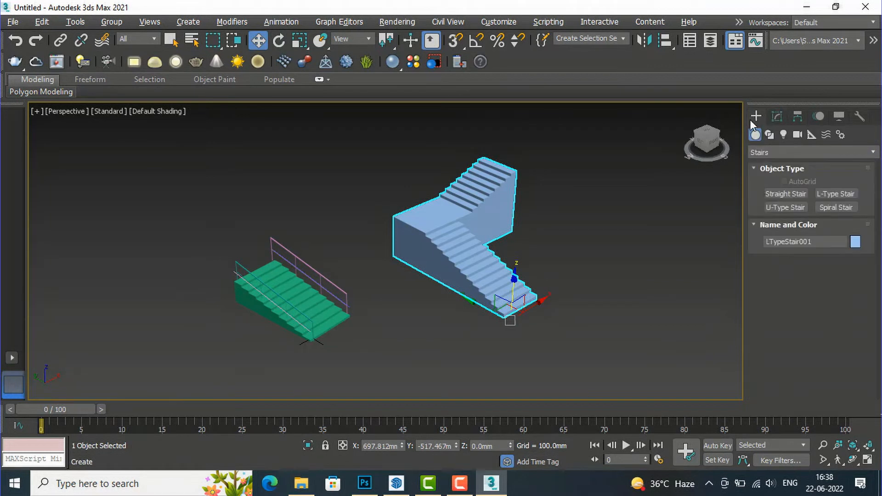
pyautogui.click(787, 207)
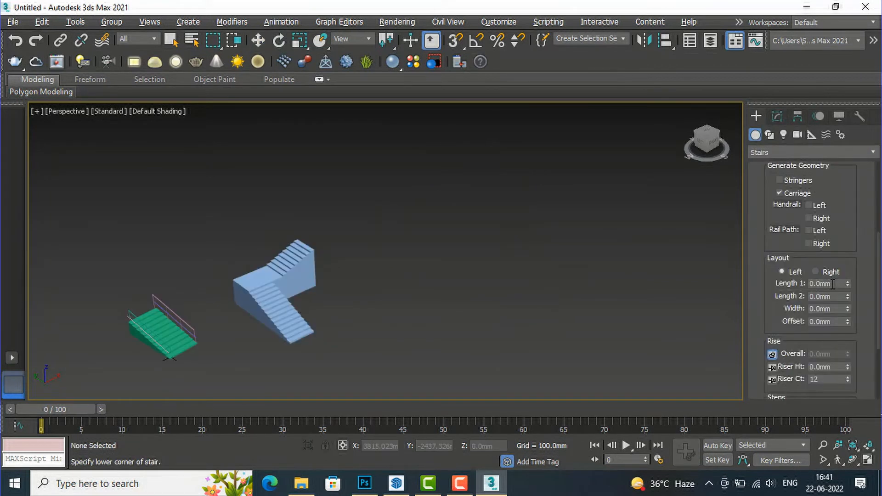
pyautogui.moveTo(839, 284); pyautogui.dragTo(741, 284)
pyautogui.write('900')
pyautogui.click(843, 295)
pyautogui.moveTo(844, 295); pyautogui.dragTo(759, 294)
pyautogui.write('1200')
pyautogui.click(840, 308)
pyautogui.moveTo(841, 307); pyautogui.dragTo(748, 302)
pyautogui.write('900')
pyautogui.click(835, 322)
pyautogui.write('100')
pyautogui.press('Return')
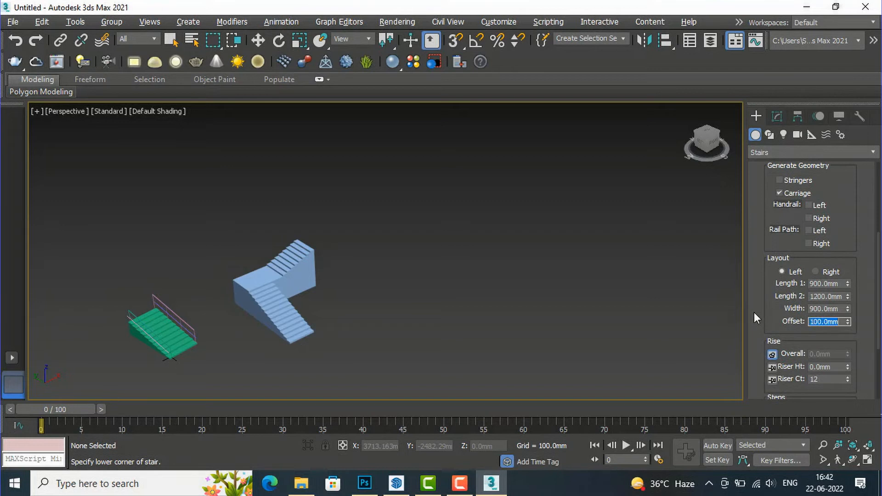
# Step: Draw the U-type stair beside the L-type stair, with flights about 1438 mm long, 439 mm wide and about 1179 mm overall rise
pyautogui.click(511, 346)
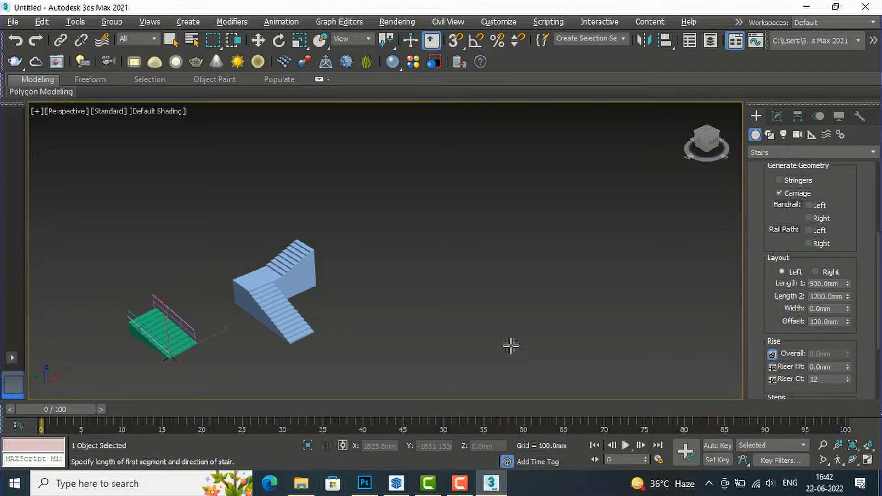
pyautogui.moveTo(510, 346); pyautogui.dragTo(461, 248)
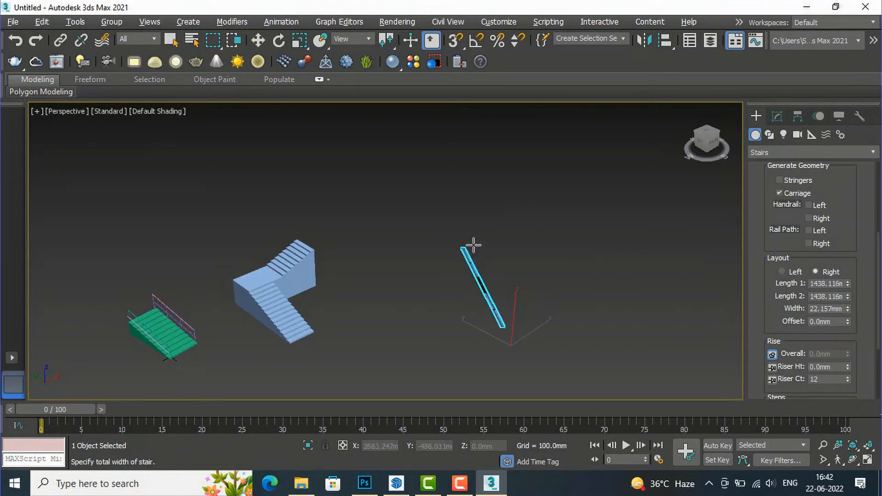
pyautogui.click(553, 229)
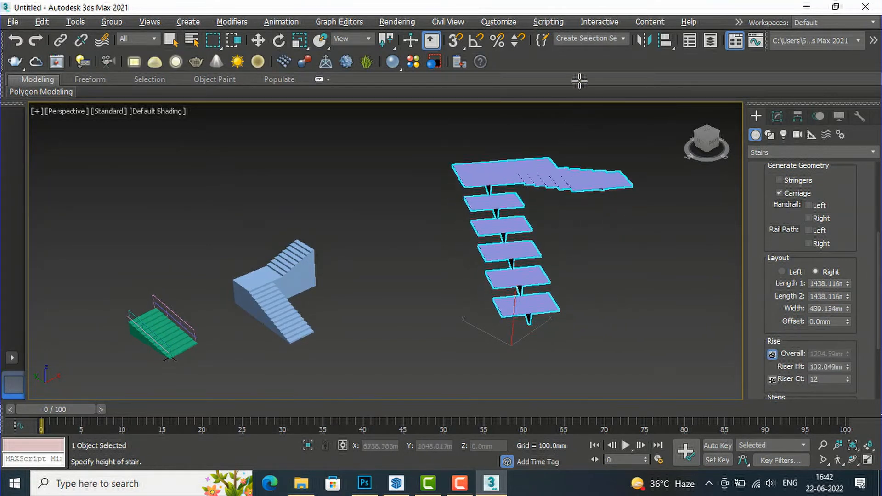
pyautogui.click(608, 99)
pyautogui.scroll(3, 473, 177)
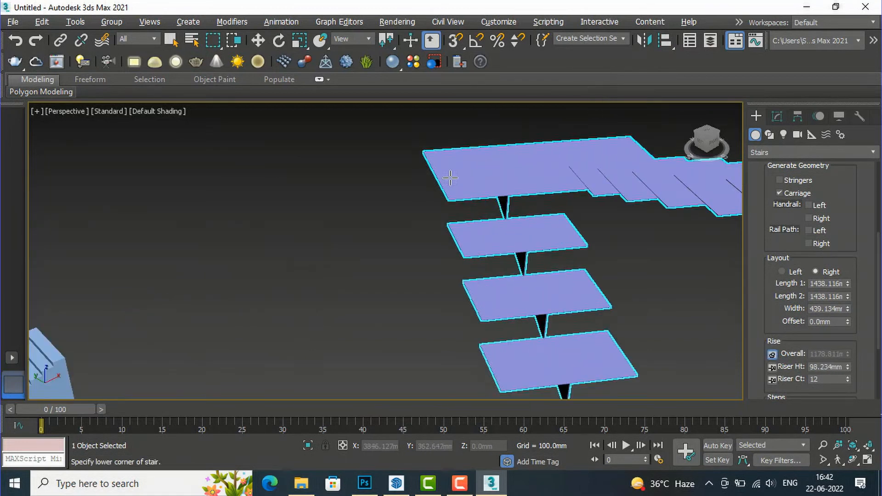
pyautogui.scroll(-2, 432, 178)
pyautogui.scroll(-2, 432, 178)
pyautogui.scroll(2, 495, 173)
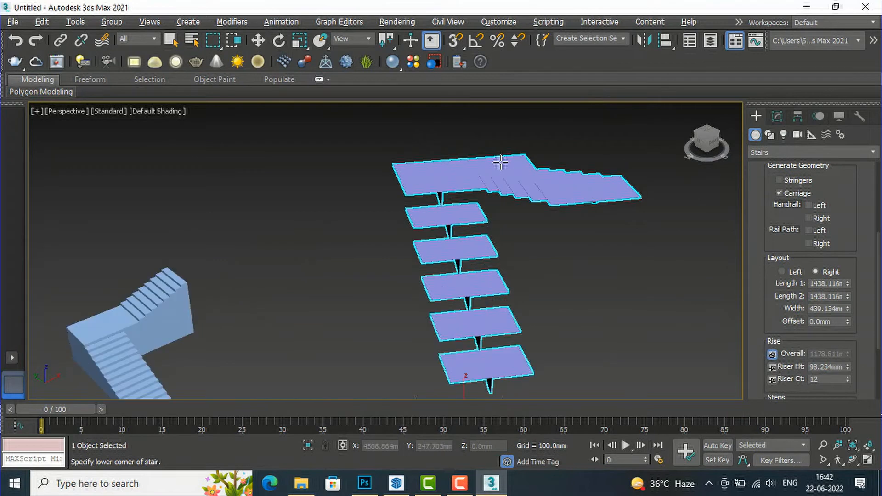
# Step: Set the U-type stair's type to Closed and change its object colour to olive green
pyautogui.scroll(5, 760, 274)
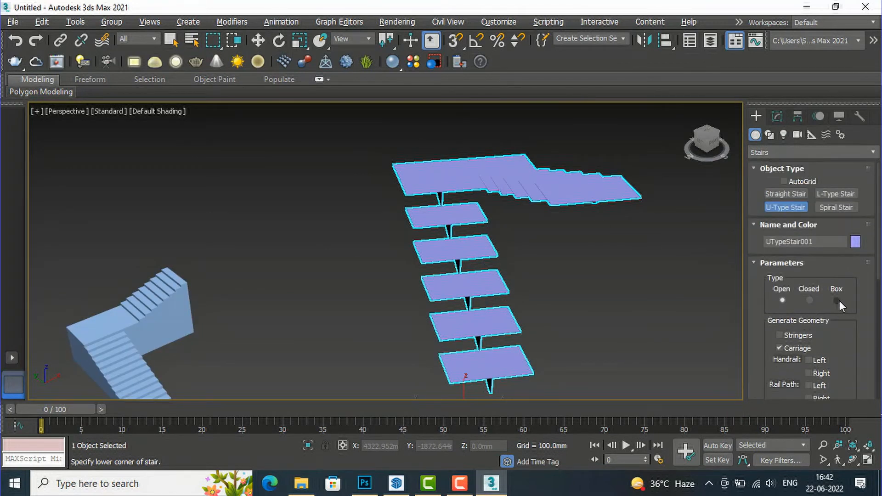
pyautogui.click(836, 300)
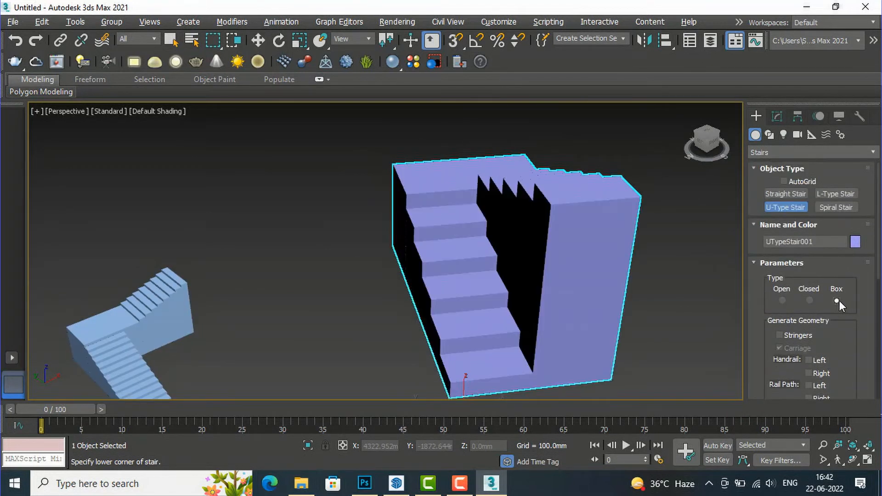
pyautogui.click(810, 301)
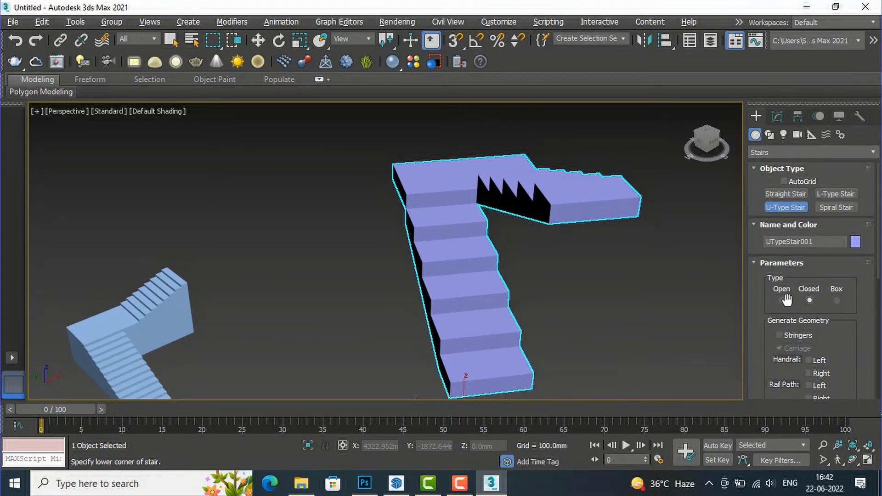
pyautogui.click(855, 242)
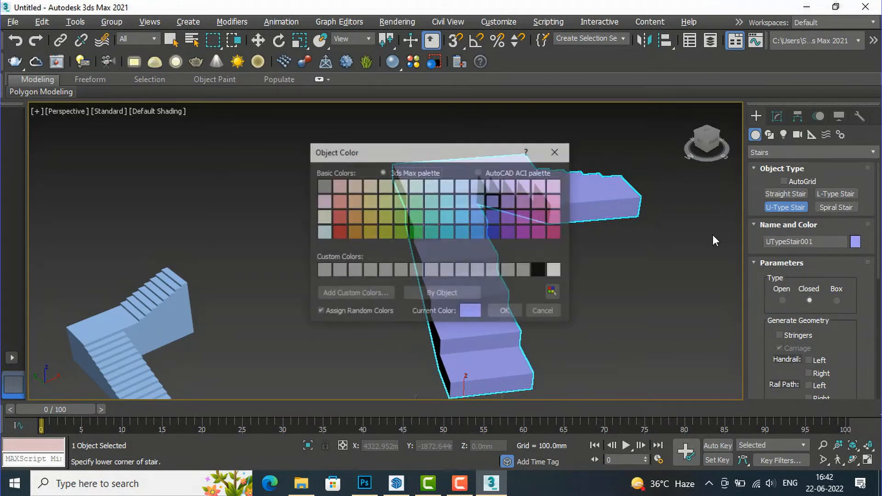
pyautogui.click(404, 233)
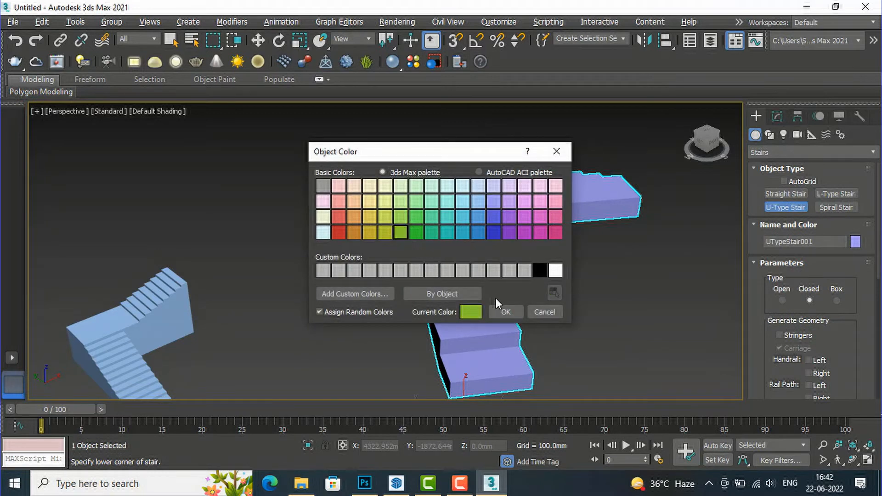
pyautogui.click(504, 313)
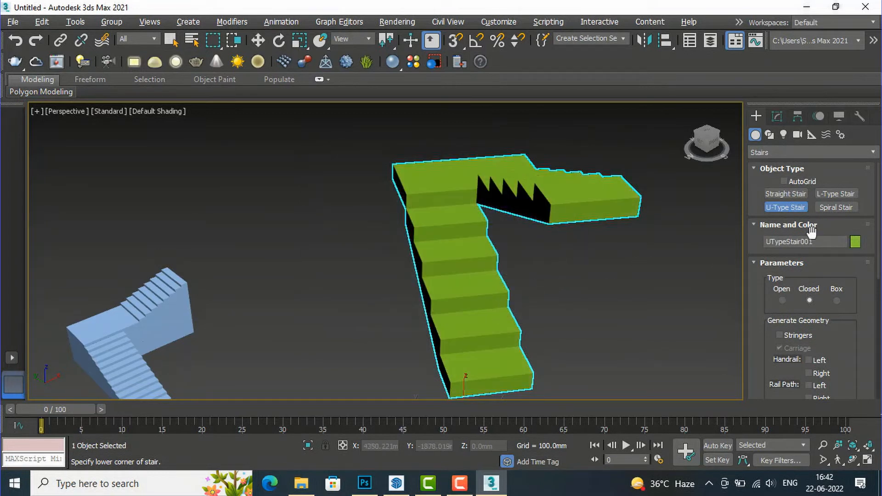
pyautogui.click(782, 300)
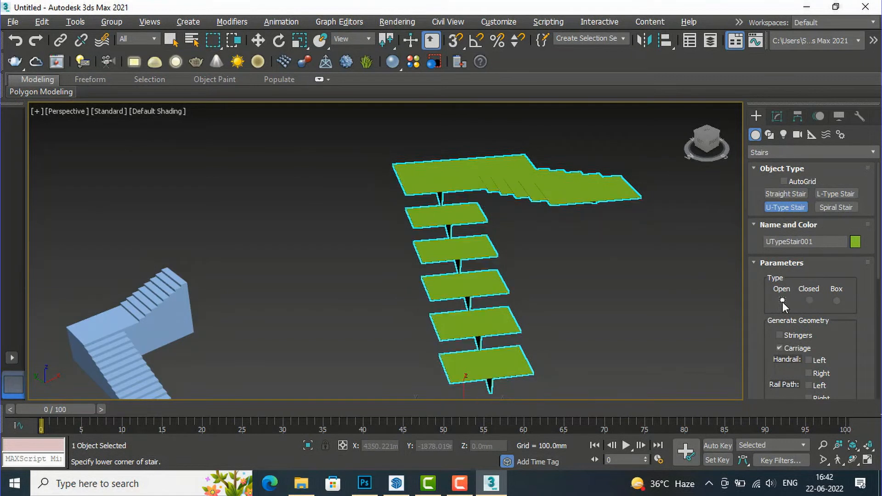
pyautogui.click(810, 301)
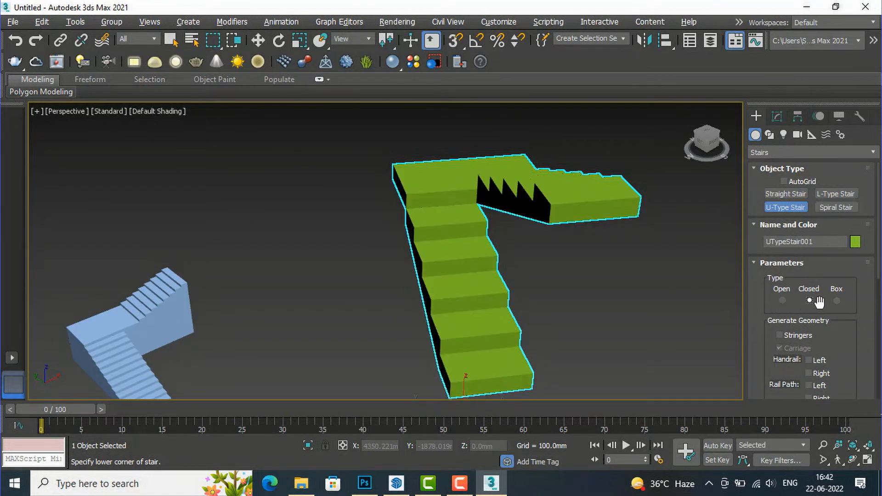
# Step: Try stringers, a left handrail and a left rail path on the U-type stair, switching each off again
pyautogui.scroll(-2, 811, 332)
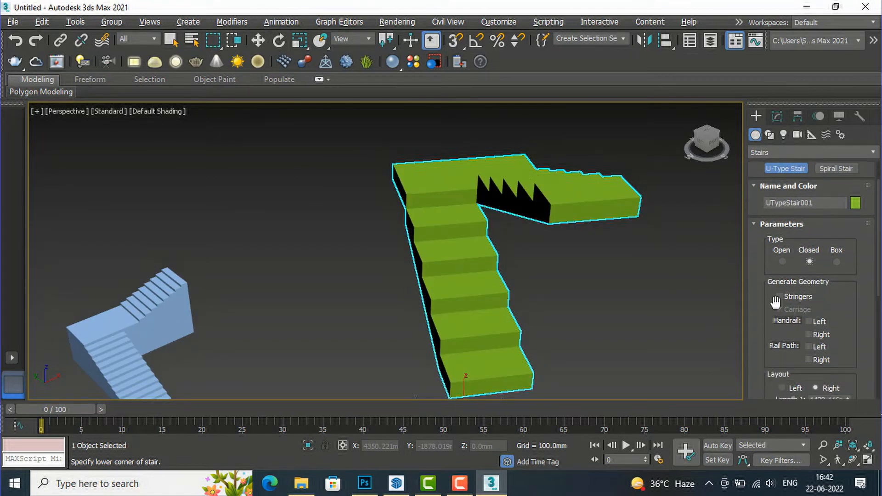
pyautogui.click(778, 296)
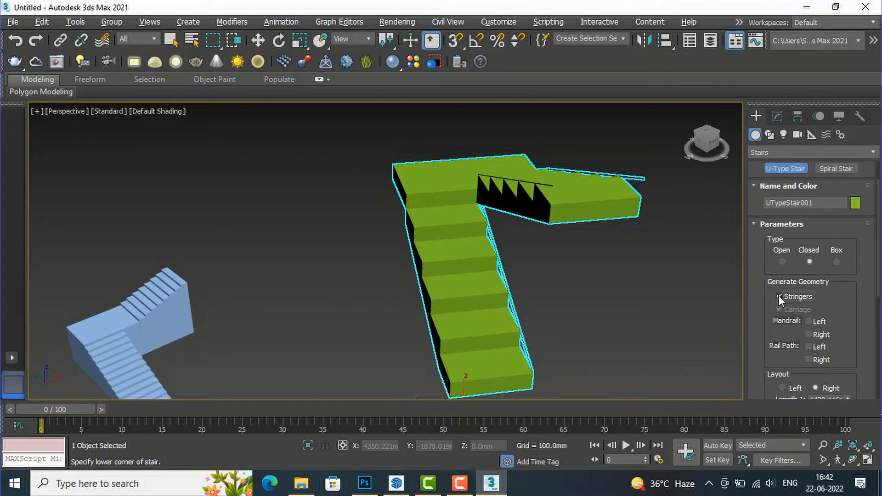
pyautogui.click(778, 297)
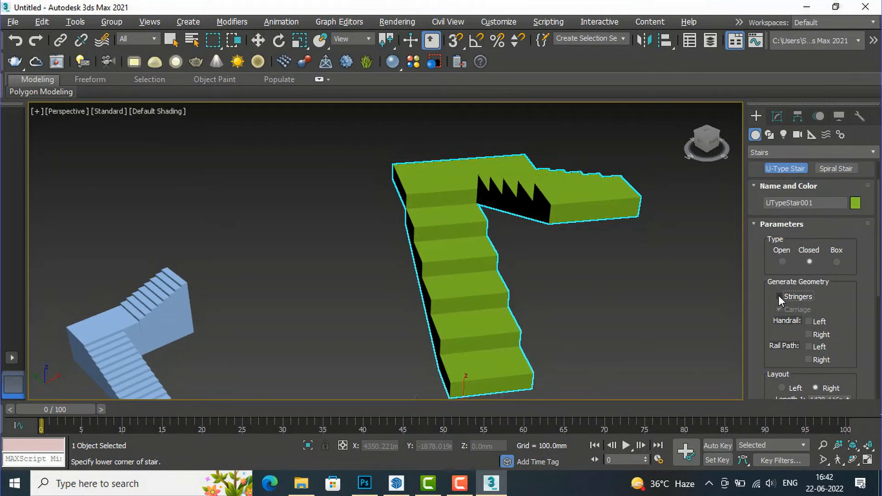
pyautogui.click(808, 322)
pyautogui.click(808, 322)
pyautogui.click(808, 347)
pyautogui.click(812, 345)
# Step: Compare the Left and Right layouts of the U-type stair and return to Right
pyautogui.scroll(-3, 811, 344)
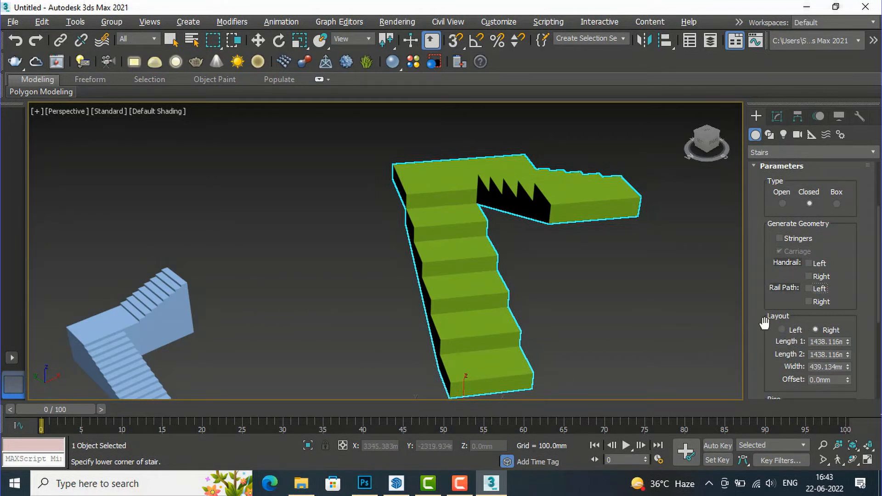
pyautogui.click(782, 330)
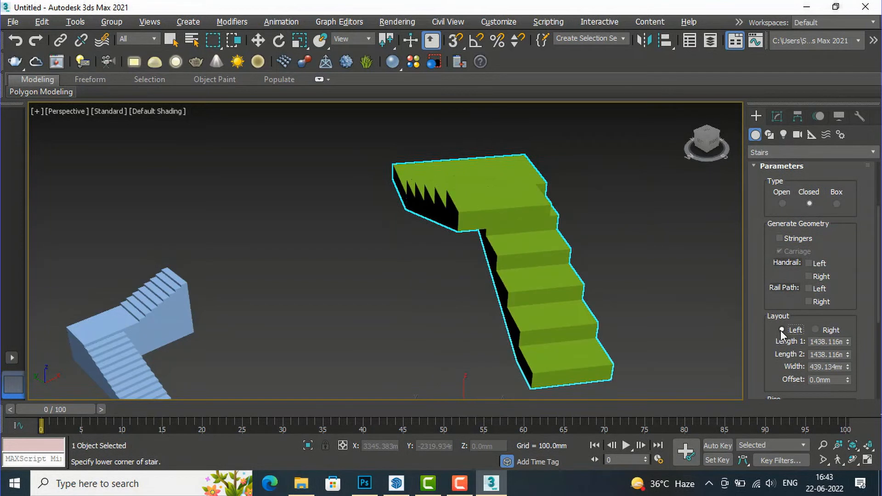
pyautogui.click(813, 329)
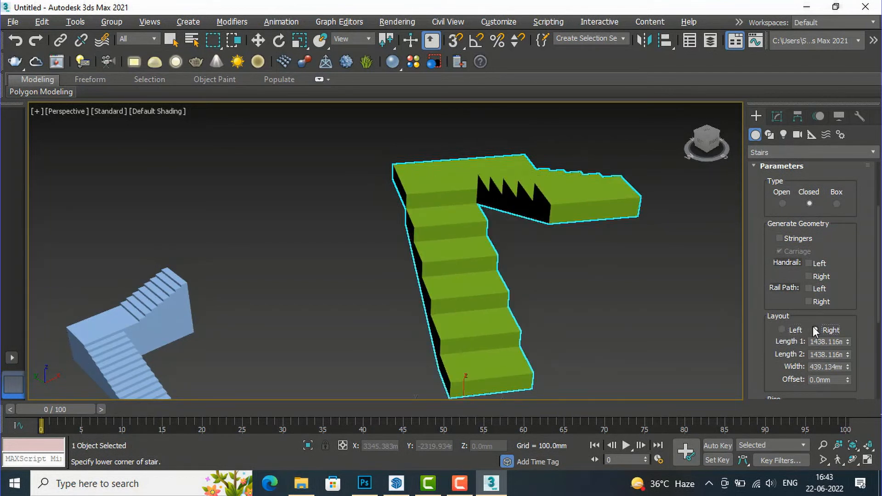
pyautogui.click(784, 328)
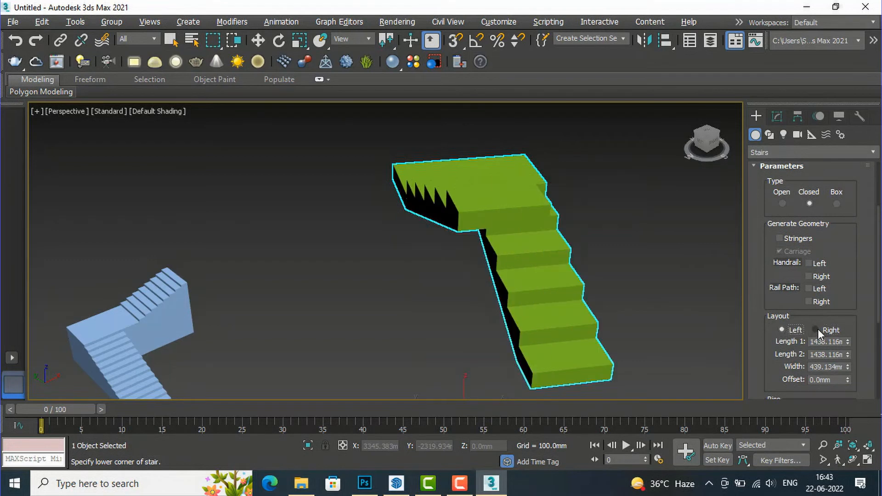
pyautogui.click(816, 330)
pyautogui.click(781, 330)
pyautogui.click(815, 329)
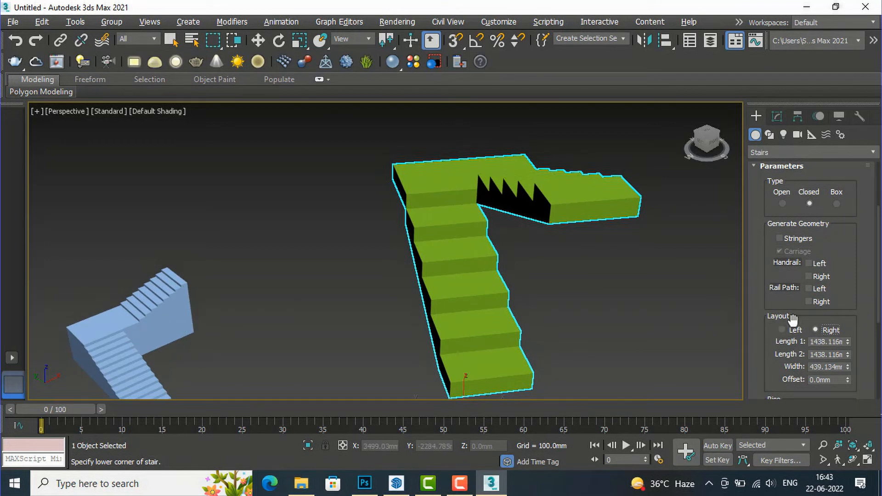
# Step: Enlarge the U-type stair to Length 1 about 2790 mm, Length 2 about 2387 mm, Width about 931 mm and Offset about 22 mm
pyautogui.scroll(-1, 844, 358)
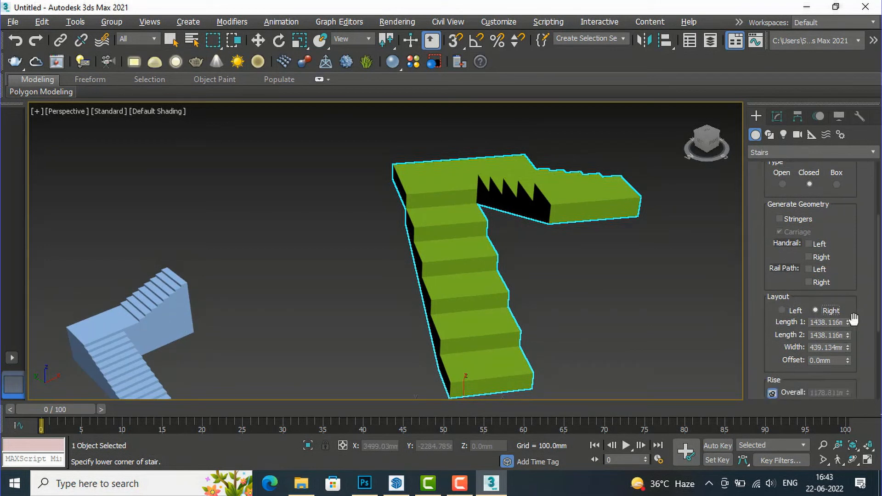
pyautogui.moveTo(848, 321); pyautogui.dragTo(847, 292)
pyautogui.scroll(-3, 555, 314)
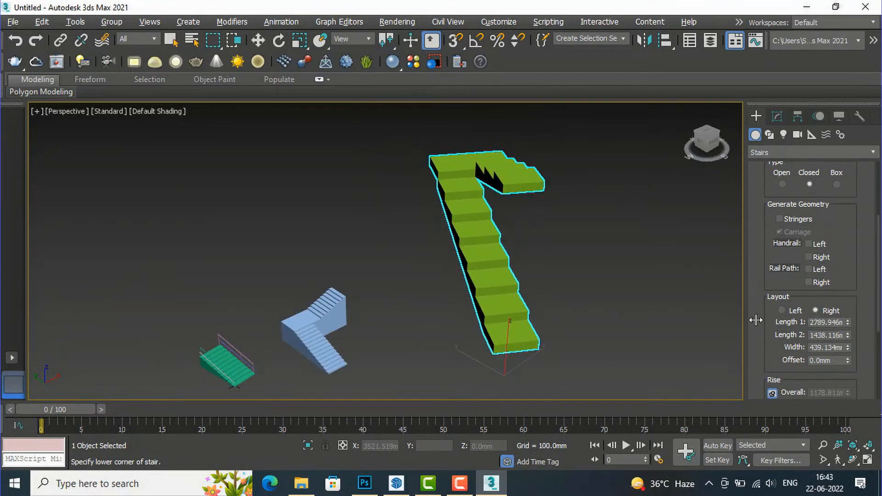
pyautogui.moveTo(848, 335); pyautogui.dragTo(844, 298)
pyautogui.moveTo(847, 346)
pyautogui.mouseDown()
pyautogui.moveTo(856, 260)
pyautogui.moveTo(851, 331)
pyautogui.mouseUp()
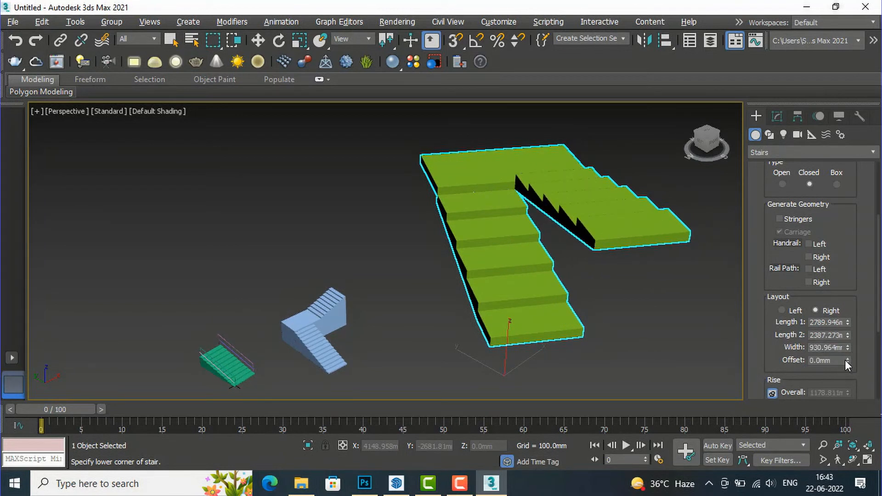
pyautogui.moveTo(849, 361); pyautogui.dragTo(697, 284)
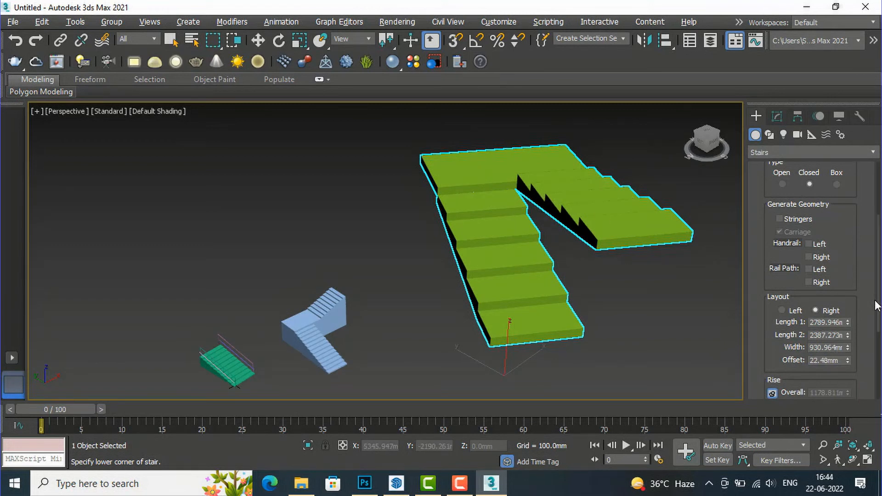
# Step: Pin the U-type stair's riser count and raise its overall height to about 1745 mm
pyautogui.moveTo(878, 322); pyautogui.dragTo(879, 363)
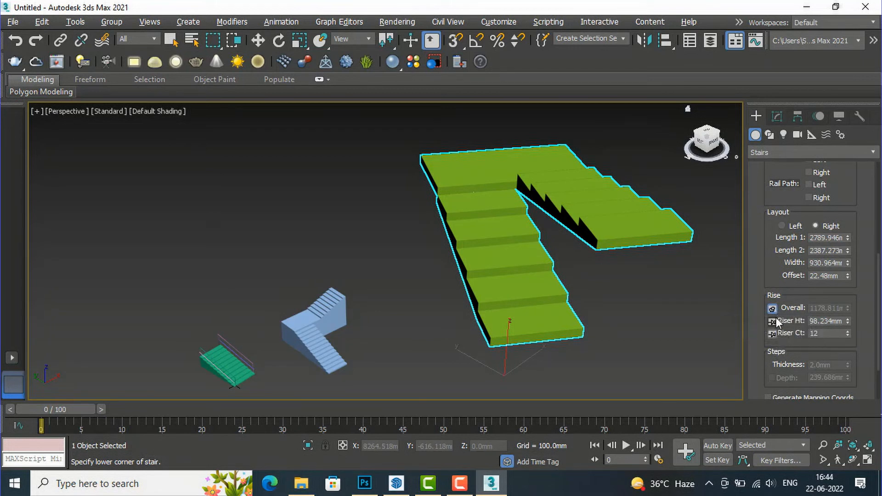
pyautogui.click(773, 335)
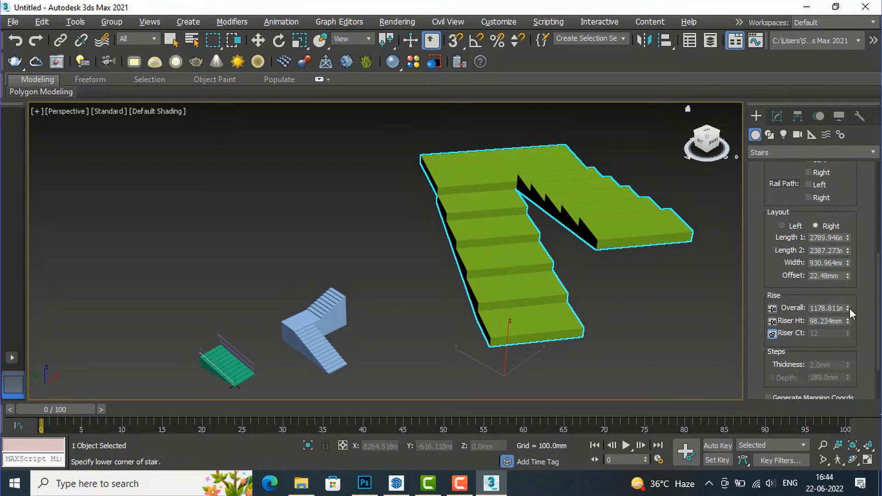
pyautogui.moveTo(850, 305)
pyautogui.mouseDown()
pyautogui.moveTo(862, 225)
pyautogui.moveTo(863, 282)
pyautogui.moveTo(843, 299)
pyautogui.mouseUp()
pyautogui.scroll(-3, 822, 338)
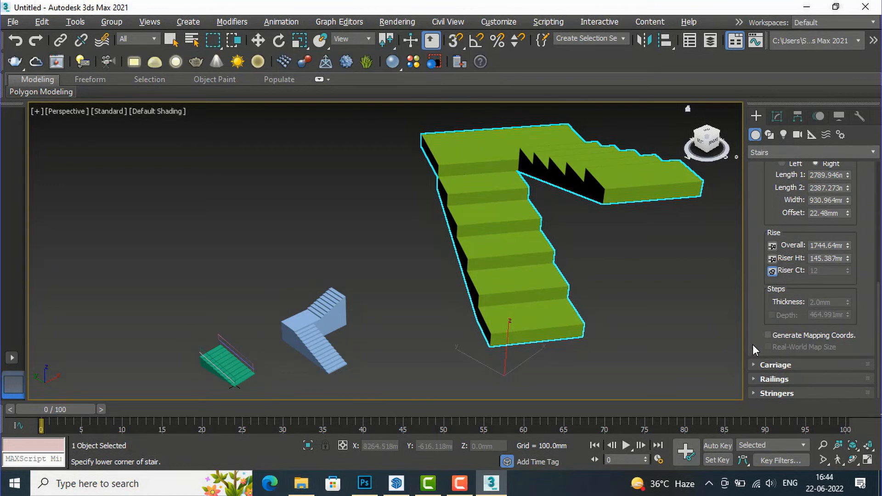
# Step: Draw a Spiral Stair beside the U-type stair, with a radius of about 543 mm and an overall rise of about 1274 mm
pyautogui.scroll(10, 776, 317)
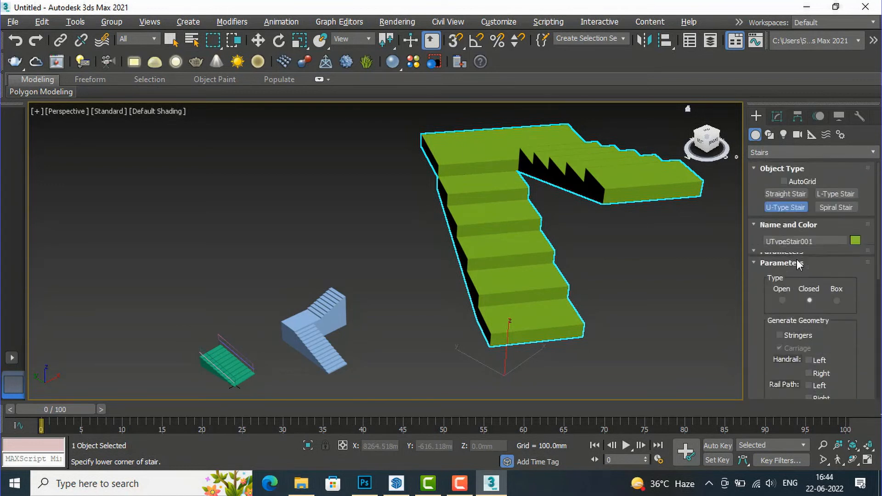
pyautogui.click(835, 207)
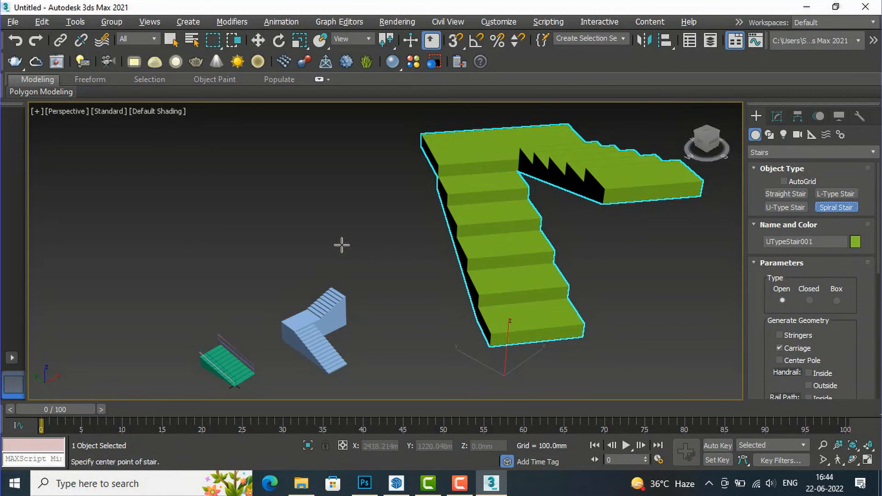
pyautogui.scroll(-5, 342, 245)
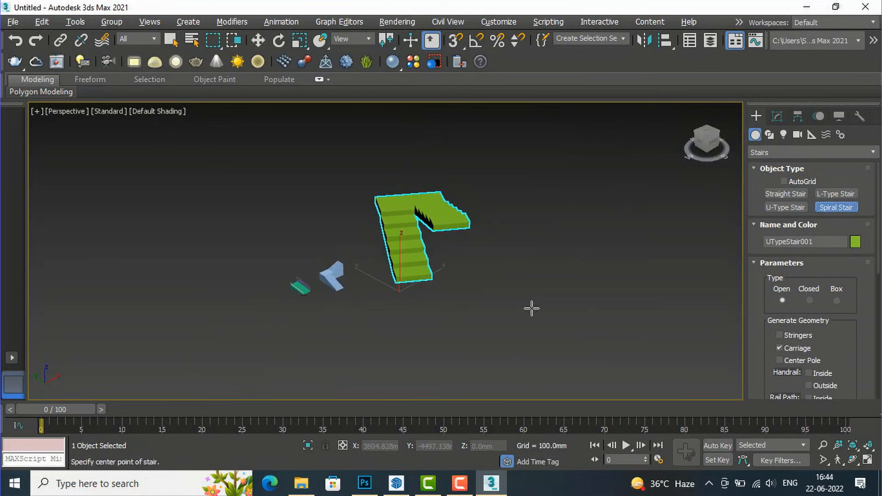
pyautogui.moveTo(532, 309); pyautogui.dragTo(508, 301)
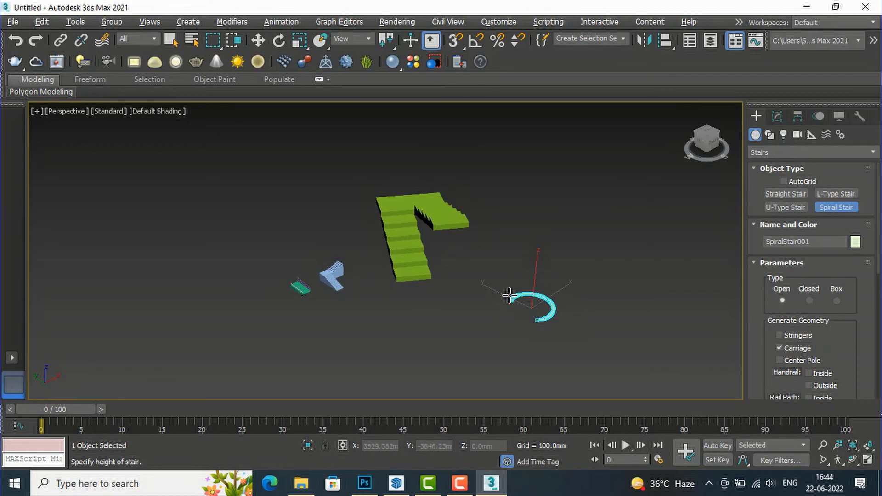
pyautogui.scroll(3, 509, 263)
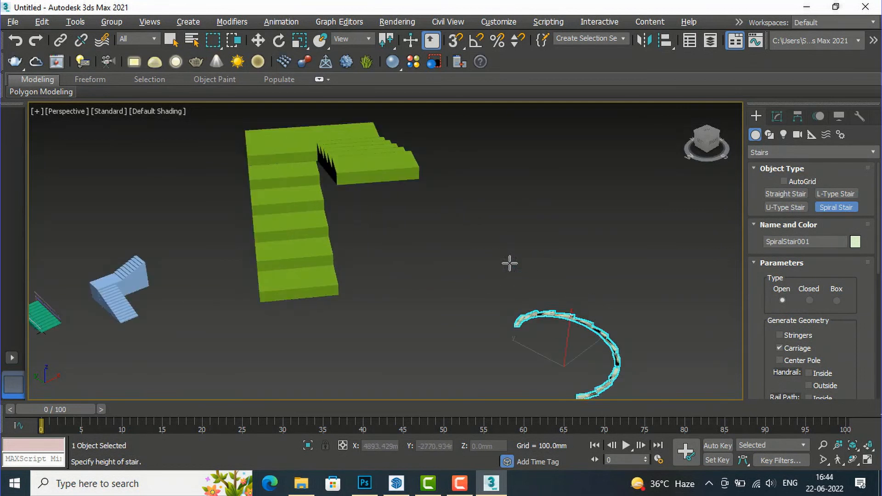
pyautogui.scroll(-2, 511, 259)
pyautogui.click(508, 238)
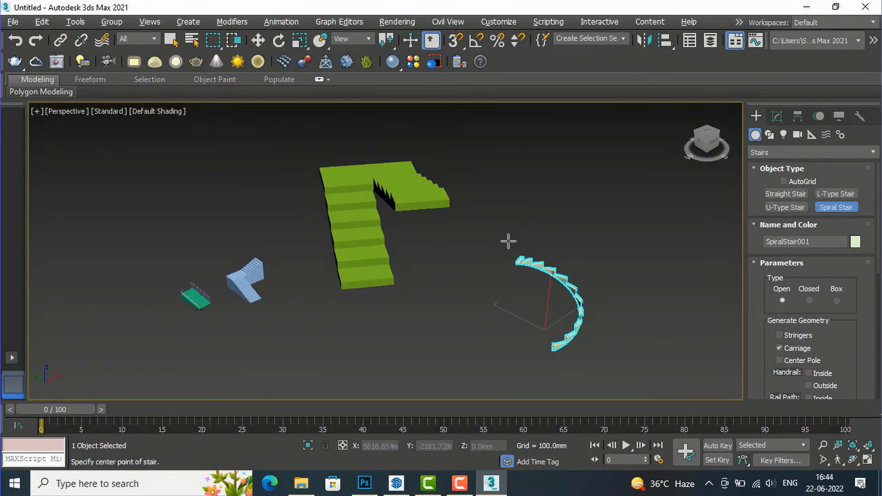
# Step: Enter a width of 600 mm for the spiral stair and inspect its treads from the front
pyautogui.press('z')
pyautogui.scroll(-5, 827, 286)
pyautogui.scroll(1, 827, 287)
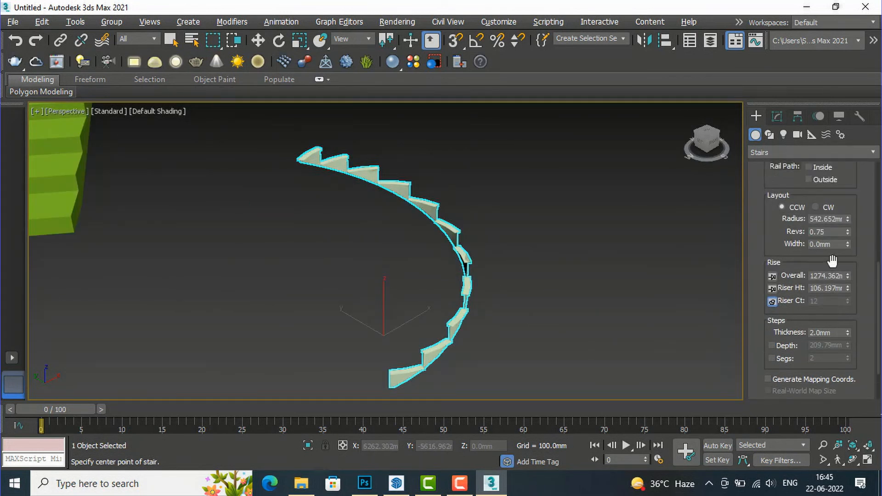
pyautogui.moveTo(846, 243); pyautogui.dragTo(767, 252)
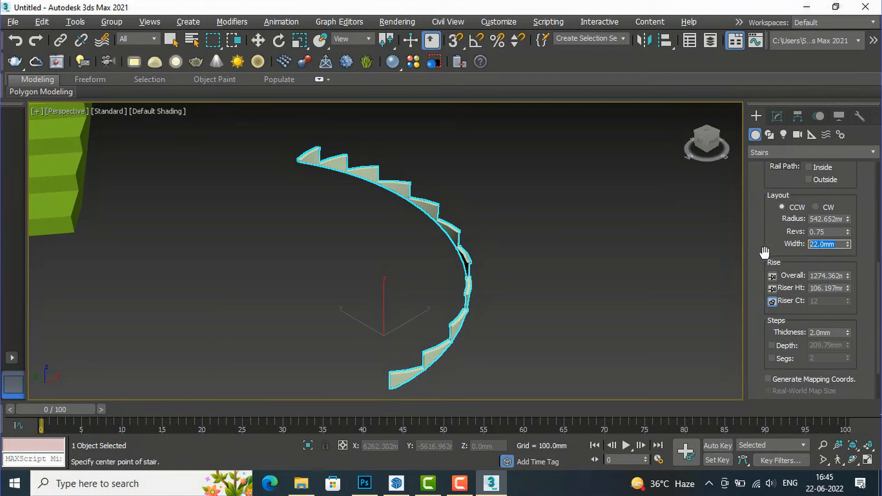
pyautogui.write('600')
pyautogui.press('Return')
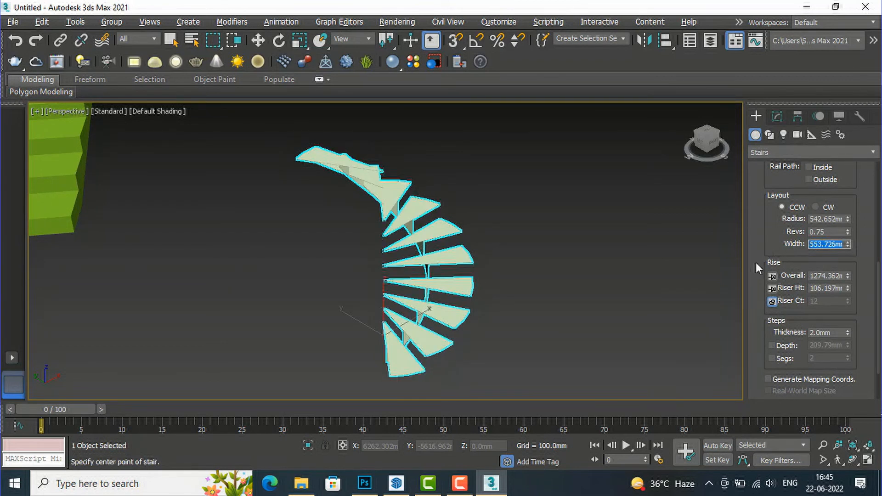
pyautogui.scroll(2, 437, 228)
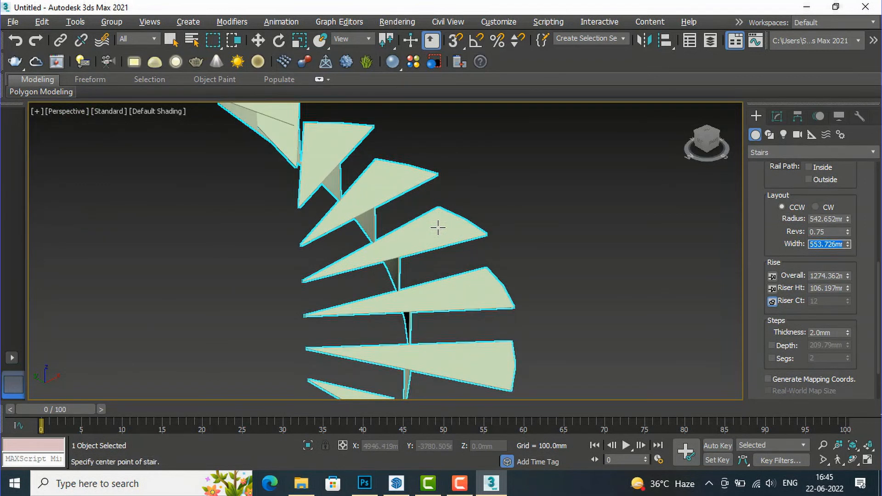
pyautogui.scroll(-2, 438, 228)
pyautogui.moveTo(705, 138)
pyautogui.mouseDown()
pyautogui.moveTo(709, 144)
pyautogui.moveTo(706, 135)
pyautogui.mouseUp()
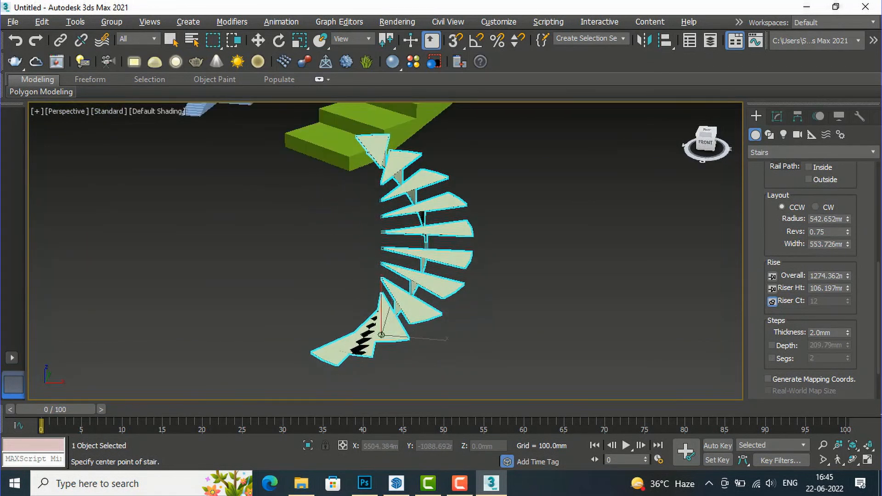
pyautogui.scroll(3, 396, 337)
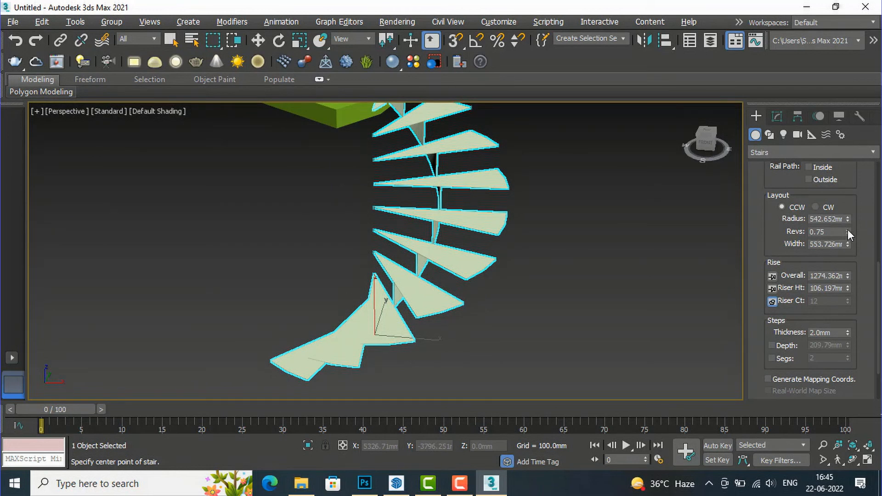
# Step: Set the spiral stair's revolutions to 0.79 and thicken its steps to about 28 mm
pyautogui.moveTo(848, 232)
pyautogui.mouseDown()
pyautogui.moveTo(857, 75)
pyautogui.moveTo(856, 204)
pyautogui.moveTo(832, 271)
pyautogui.moveTo(839, 227)
pyautogui.mouseUp()
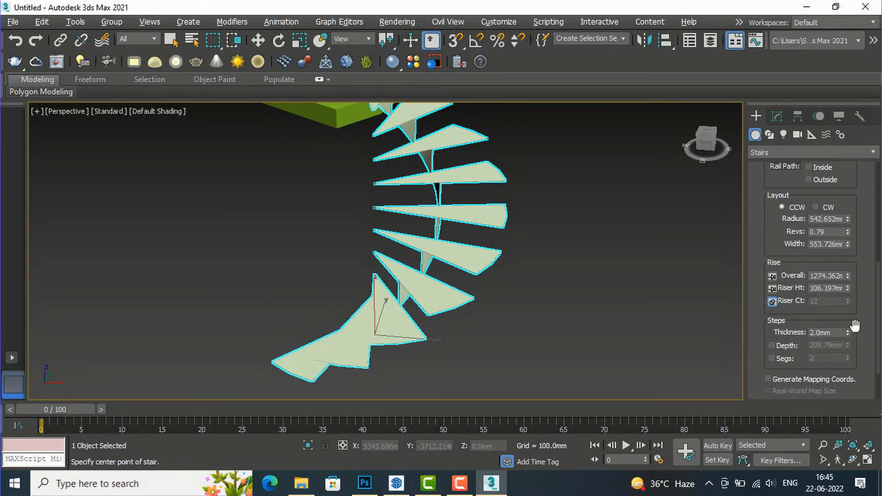
pyautogui.moveTo(848, 331); pyautogui.dragTo(311, 414)
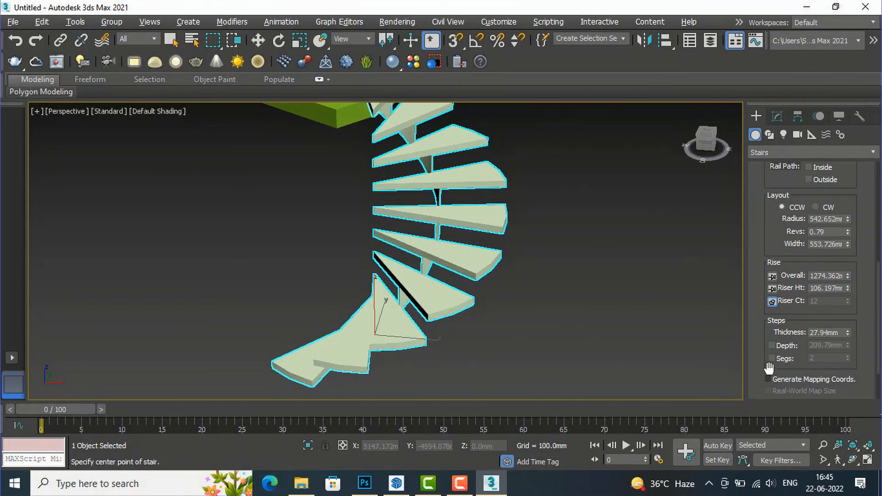
pyautogui.scroll(-3, 798, 356)
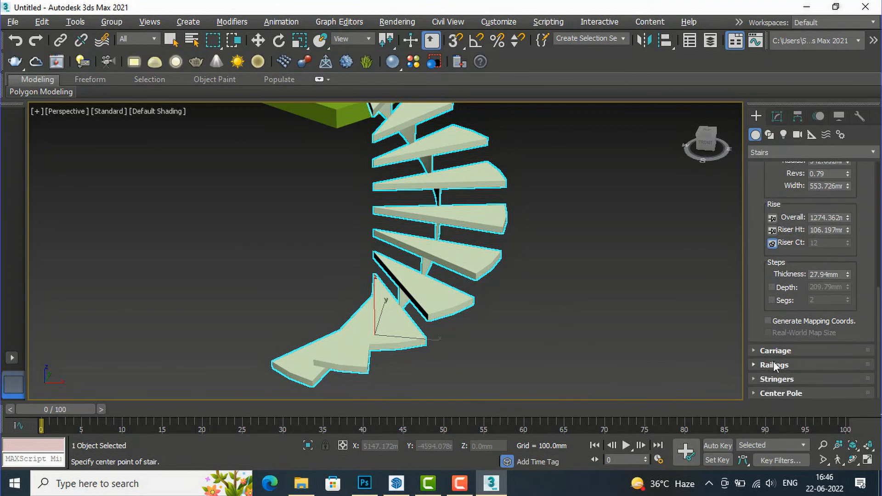
# Step: Try the inside and outside rail paths on the spiral stair, turning each one off again
pyautogui.scroll(3, 757, 227)
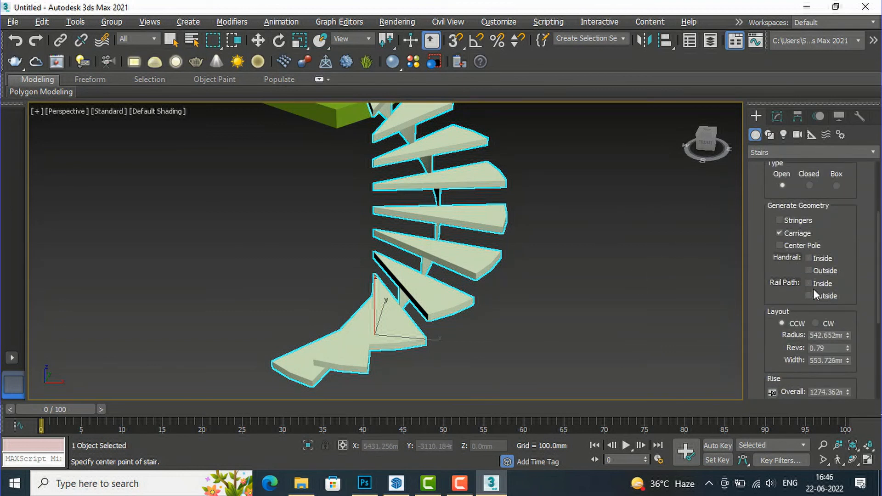
pyautogui.click(810, 283)
pyautogui.click(810, 283)
pyautogui.click(809, 296)
pyautogui.click(810, 295)
# Step: Review the spiral stair's parameters and examine all four stair types together in the perspective view
pyautogui.scroll(-5, 875, 317)
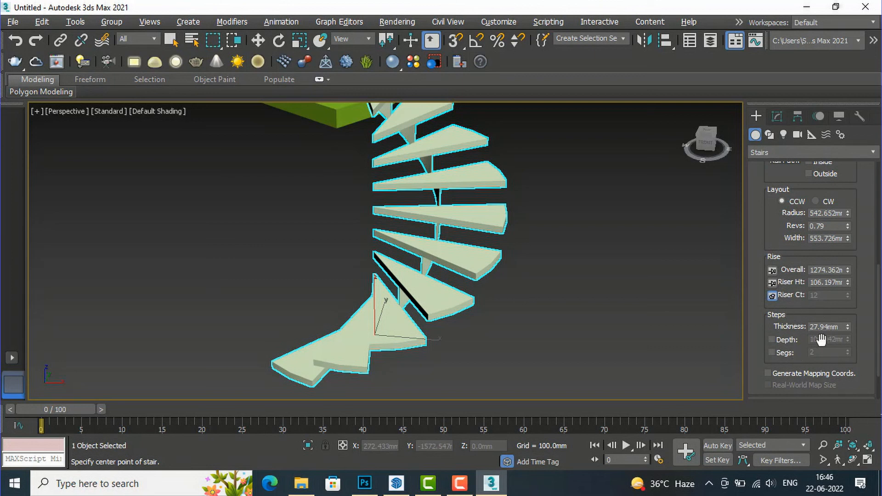
pyautogui.scroll(-2, 791, 365)
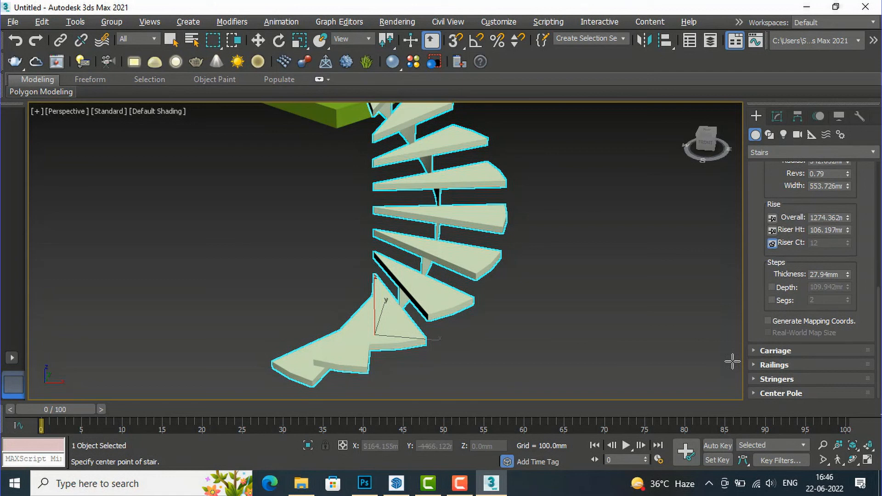
pyautogui.scroll(9, 794, 285)
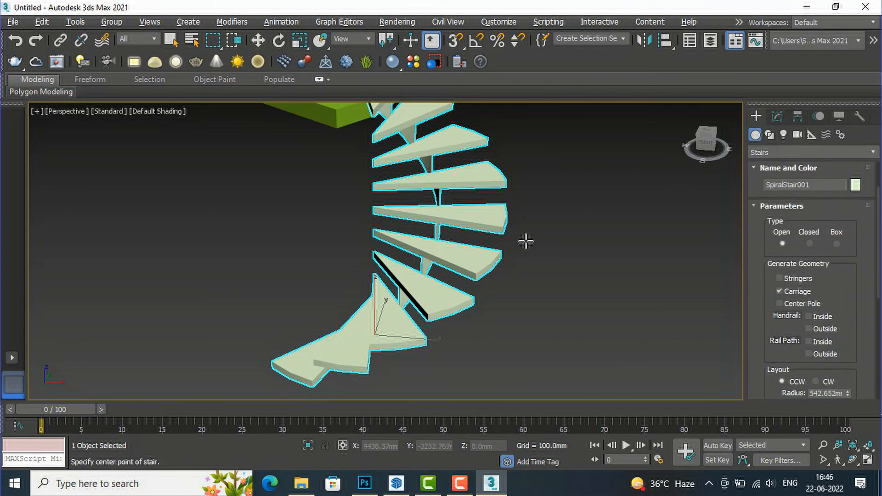
pyautogui.scroll(-2, 487, 285)
pyautogui.scroll(-4, 487, 285)
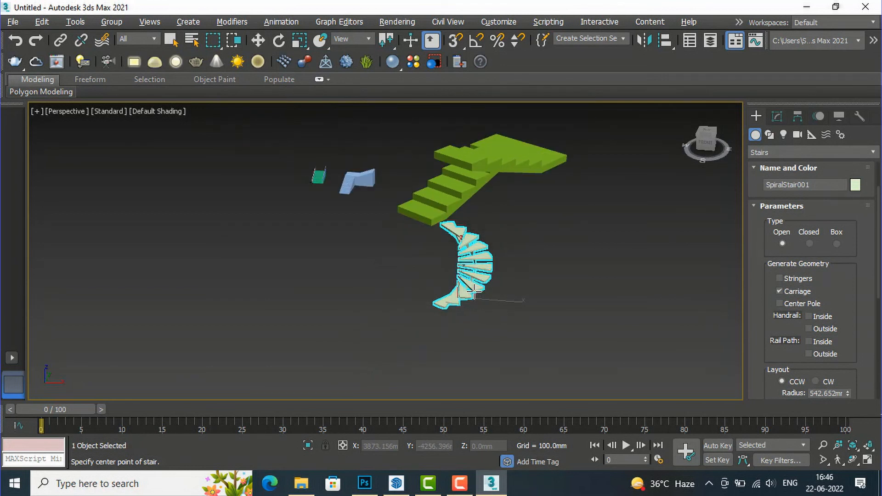
pyautogui.scroll(2, 809, 208)
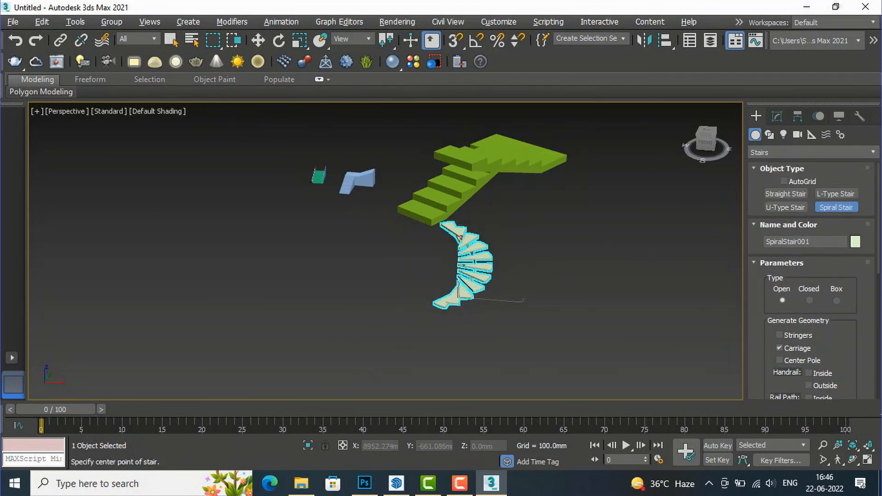
pyautogui.scroll(2, 423, 170)
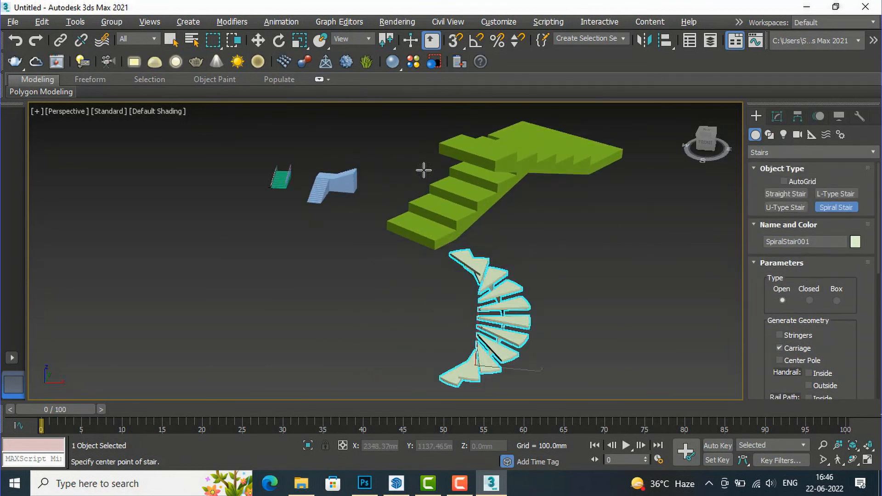